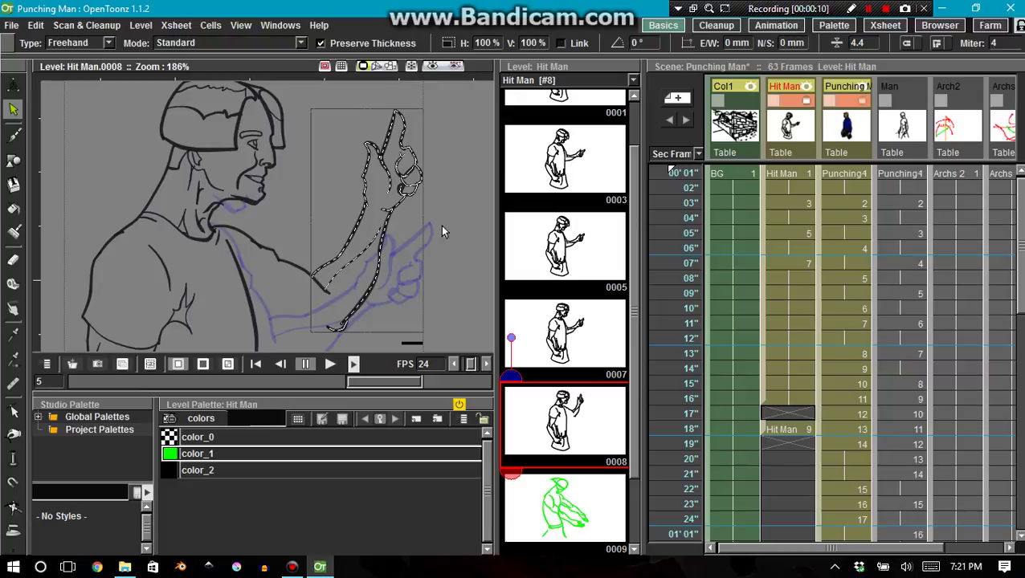
- Compare drawings 0009 and 0008 of the Hit Man level, finishing on drawing 0008
click(475, 272)
drag(632, 312, 629, 402)
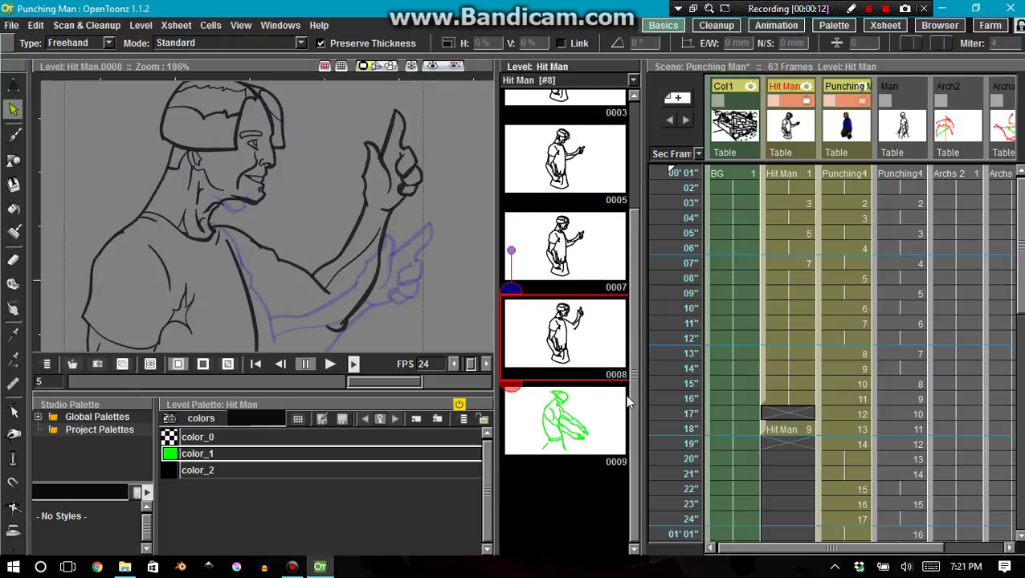
click(562, 437)
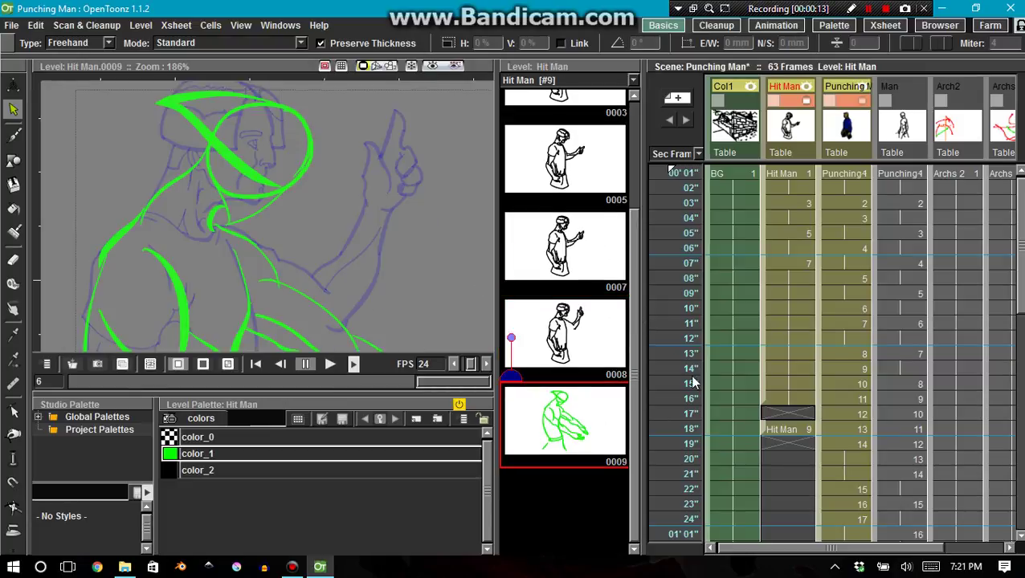
click(583, 359)
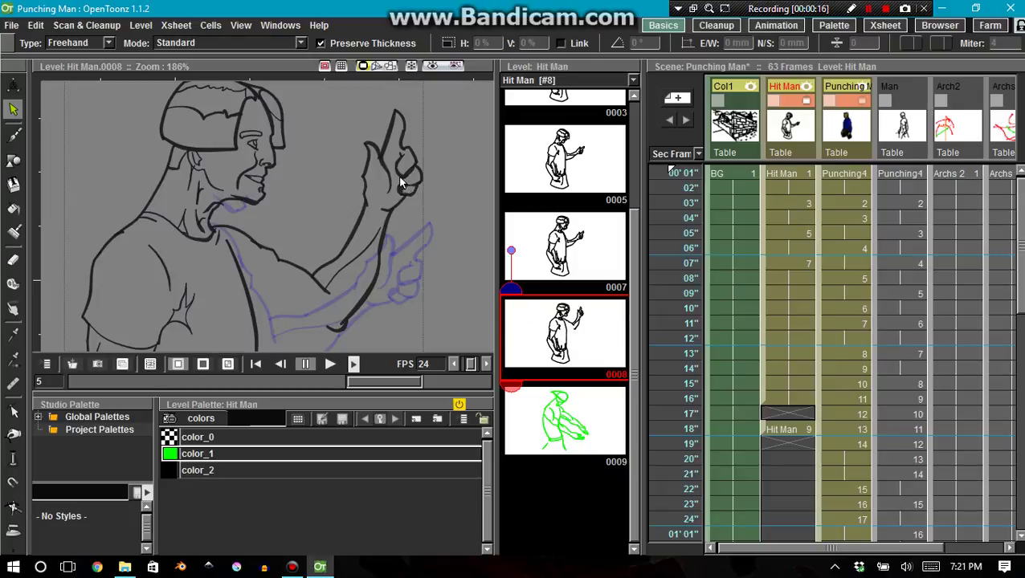
scroll(411, 190, down, 1)
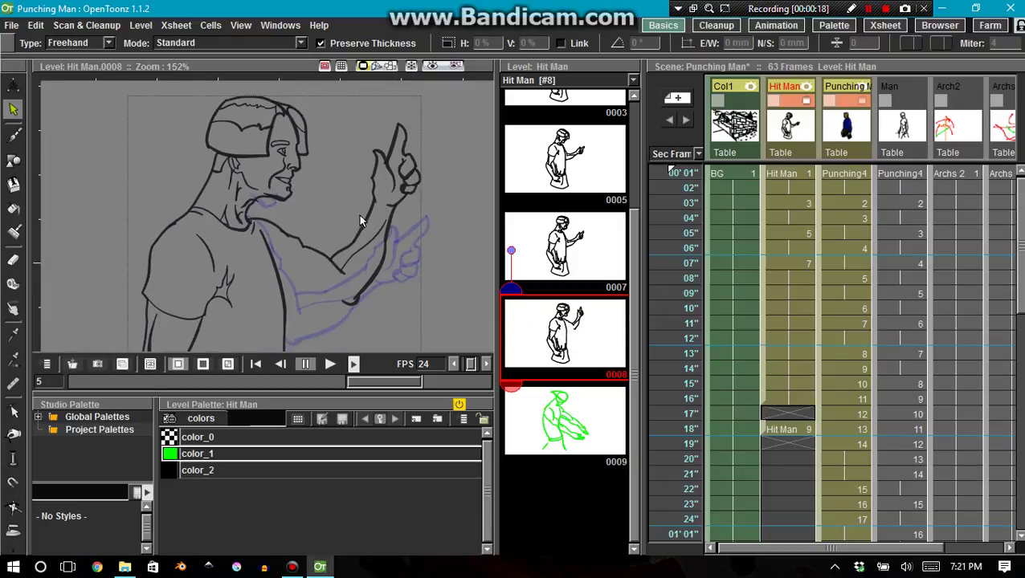
mouse_move(359, 215)
mouse_down()
mouse_move(334, 270)
mouse_move(324, 219)
mouse_move(360, 206)
mouse_up()
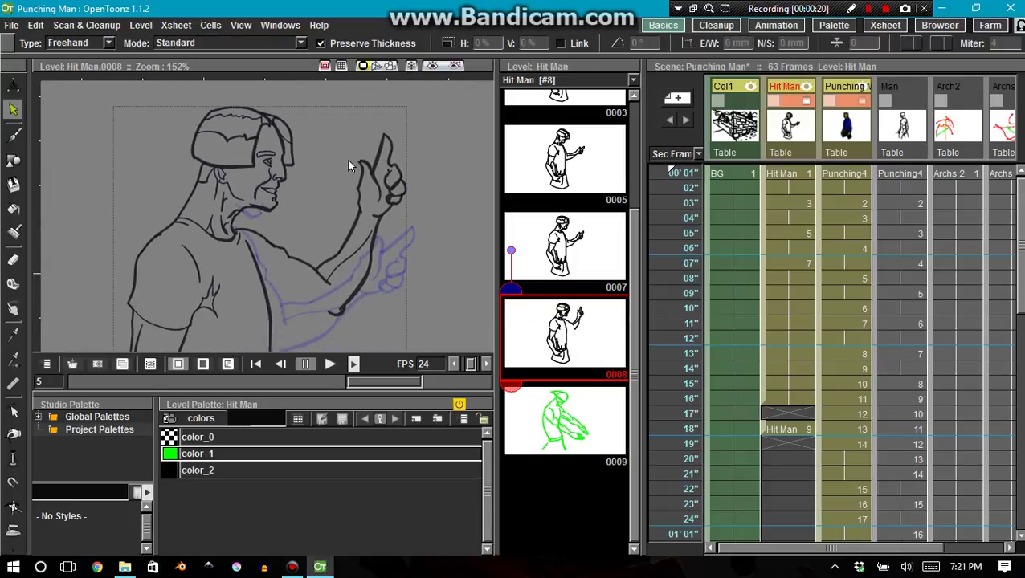
- Try a freehand selection around the raised arm in drawing 0008
mouse_move(347, 159)
mouse_down()
mouse_move(339, 187)
mouse_move(398, 118)
mouse_move(417, 253)
mouse_move(358, 322)
mouse_move(325, 327)
mouse_move(313, 217)
mouse_move(350, 161)
mouse_up()
drag(411, 128, 418, 165)
click(439, 232)
mouse_move(399, 241)
mouse_down()
mouse_move(420, 99)
mouse_move(308, 227)
mouse_move(303, 254)
mouse_up()
click(126, 83)
- Set the selection type to Rectangular and box-select the raised arm's strokes, then only those of the fingers
click(111, 43)
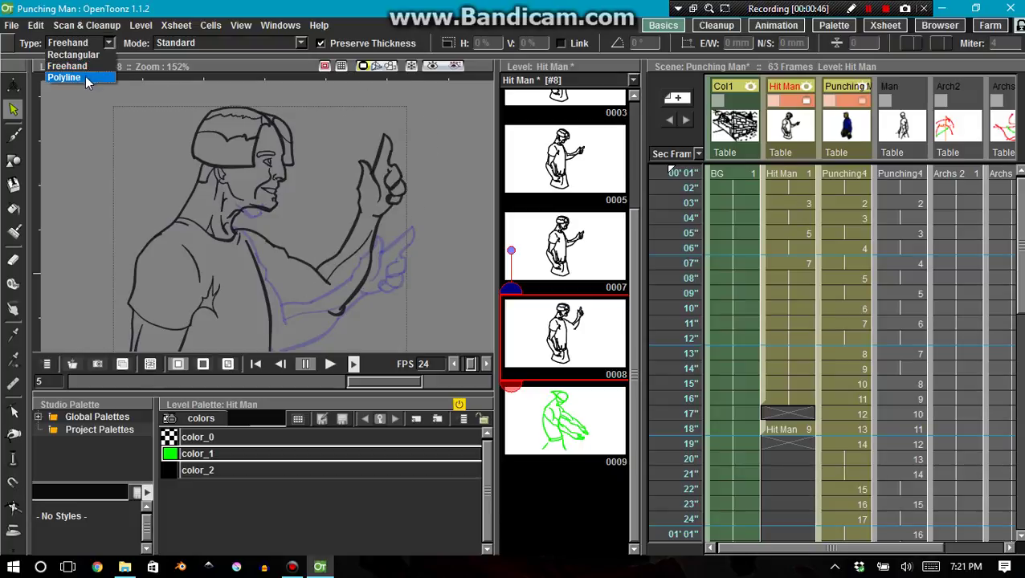
click(85, 77)
click(106, 44)
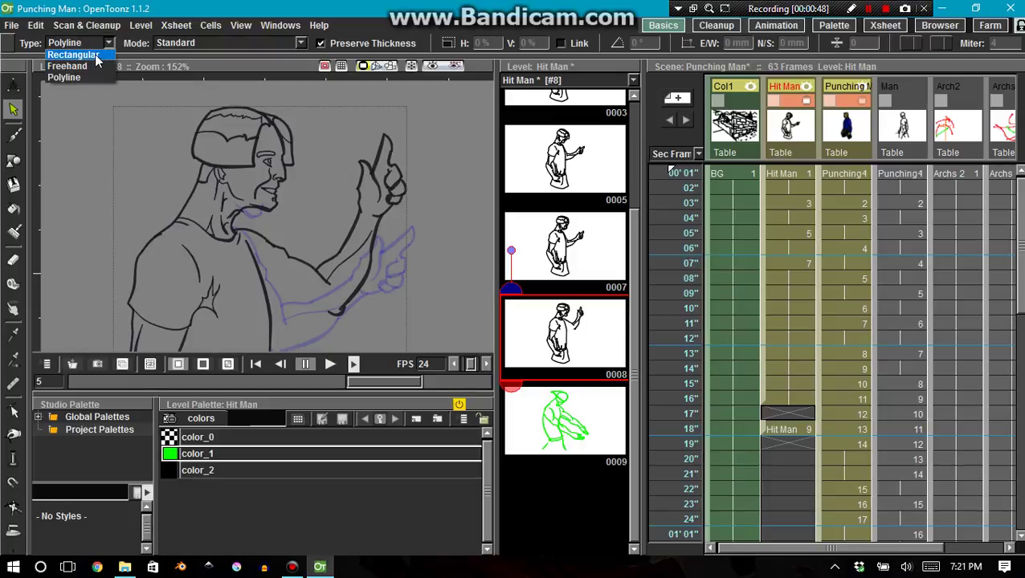
click(78, 54)
mouse_move(431, 121)
mouse_down()
mouse_move(336, 332)
mouse_move(282, 331)
mouse_up()
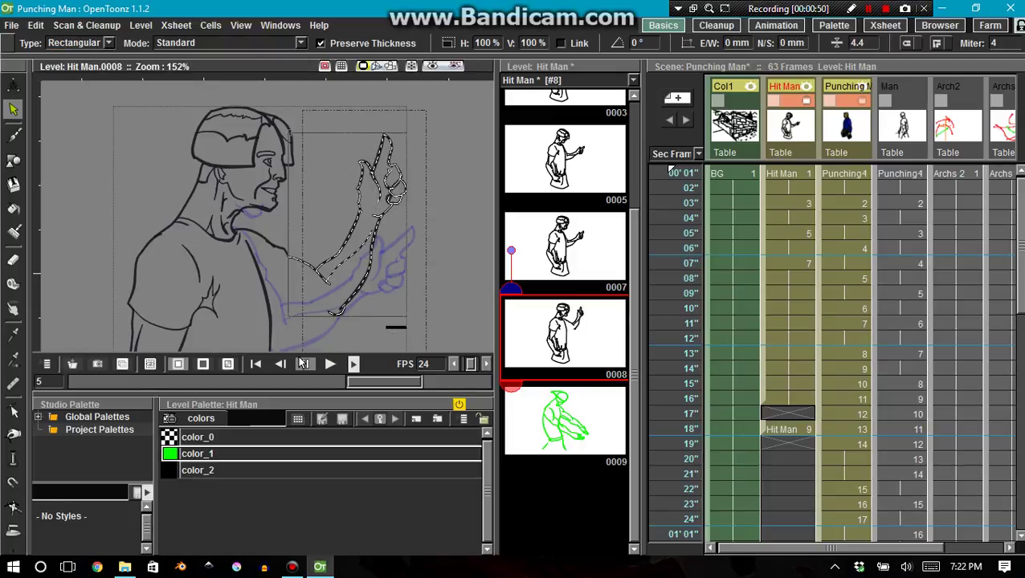
click(411, 286)
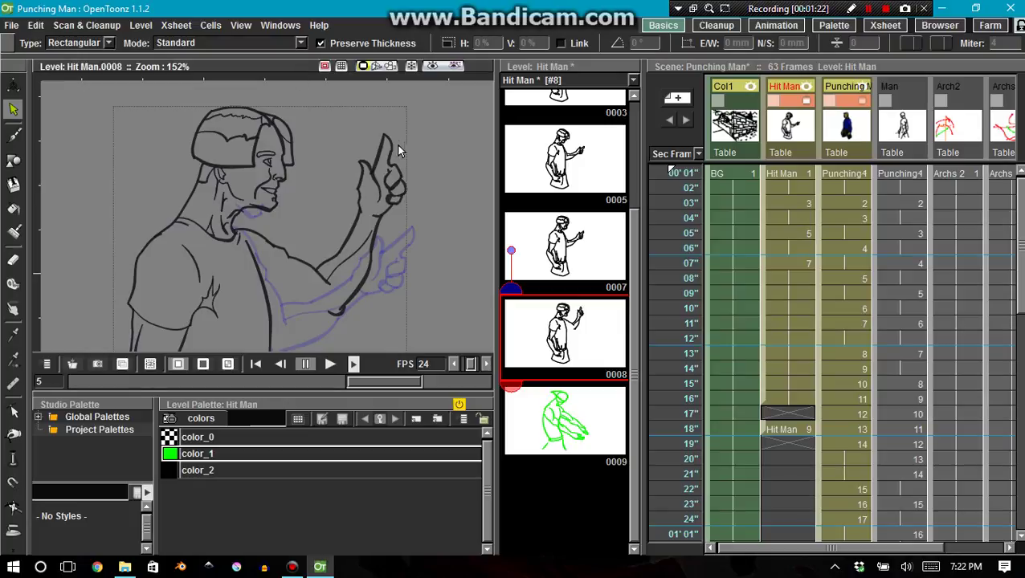
mouse_move(403, 131)
mouse_down()
mouse_move(384, 202)
mouse_move(290, 315)
mouse_up()
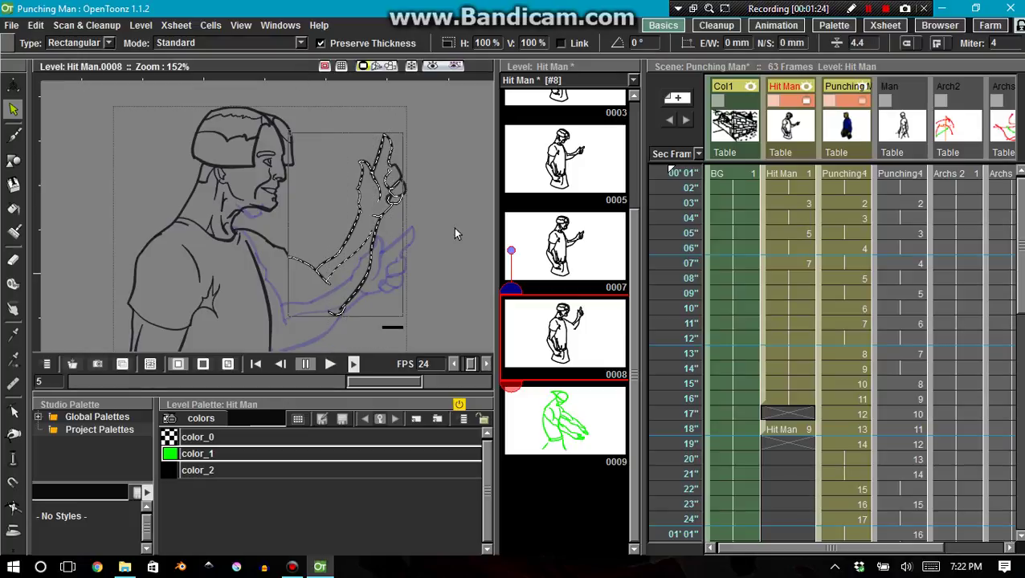
mouse_move(436, 114)
mouse_down()
mouse_move(389, 279)
mouse_move(369, 248)
mouse_up()
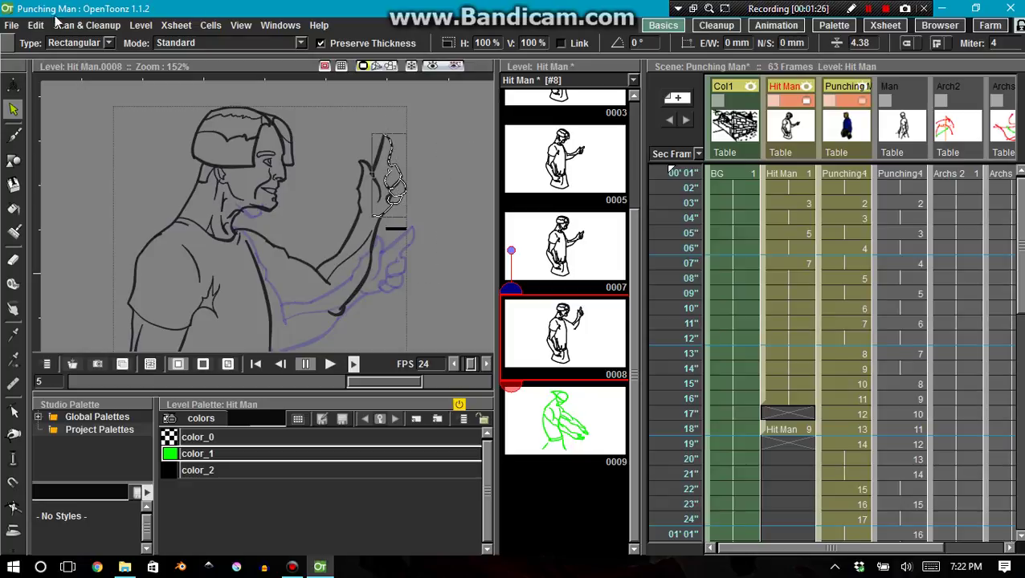
- Set the selection type to Polyline, outline the whole raised arm up to the neck to select it, and clear the selection
click(108, 43)
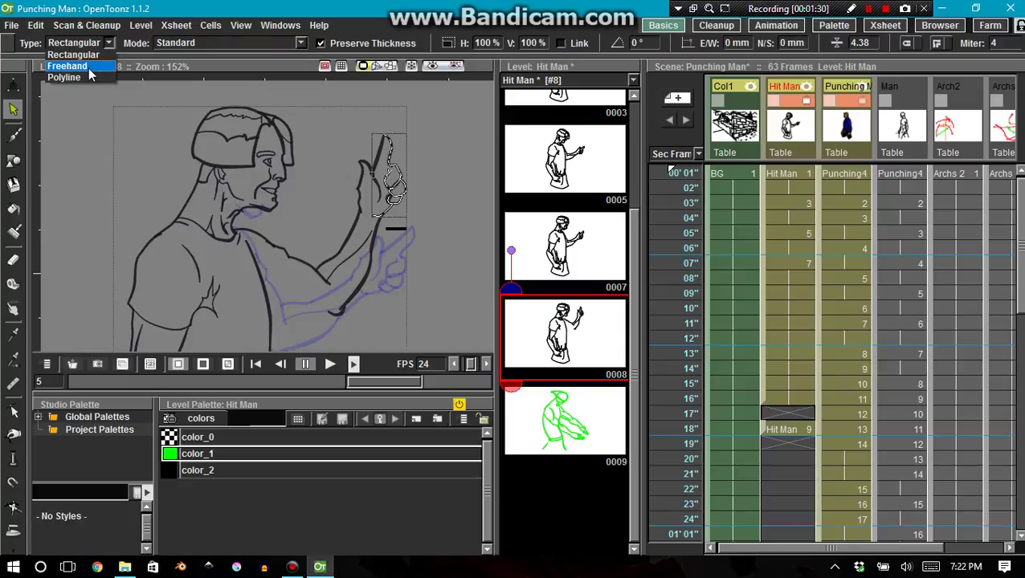
click(88, 78)
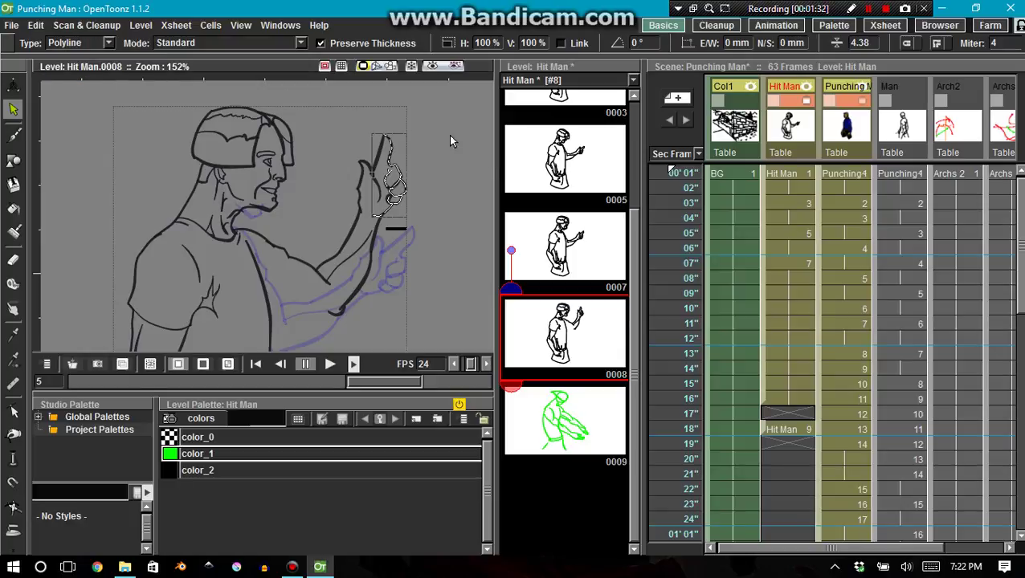
click(428, 158)
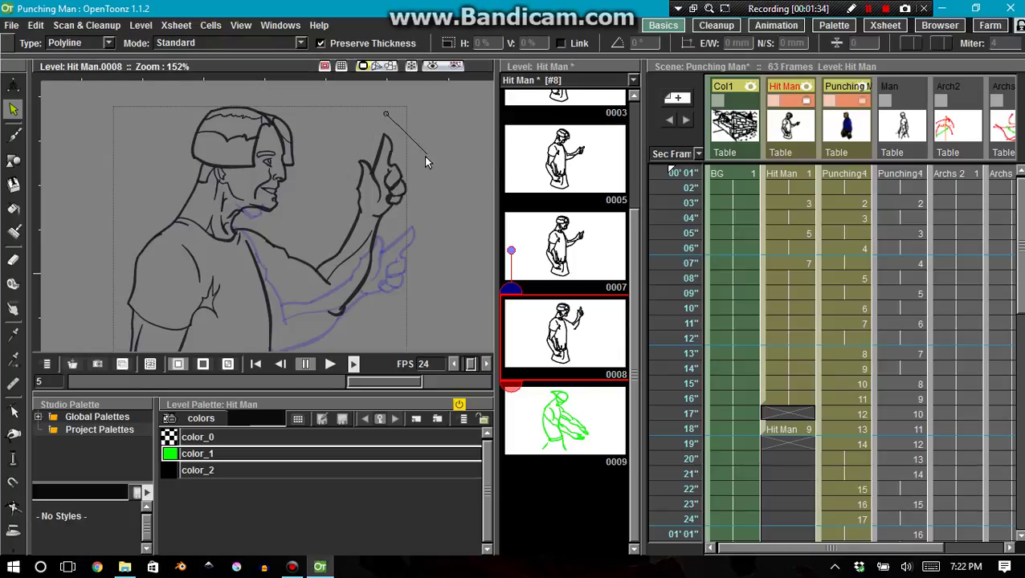
click(424, 155)
click(378, 314)
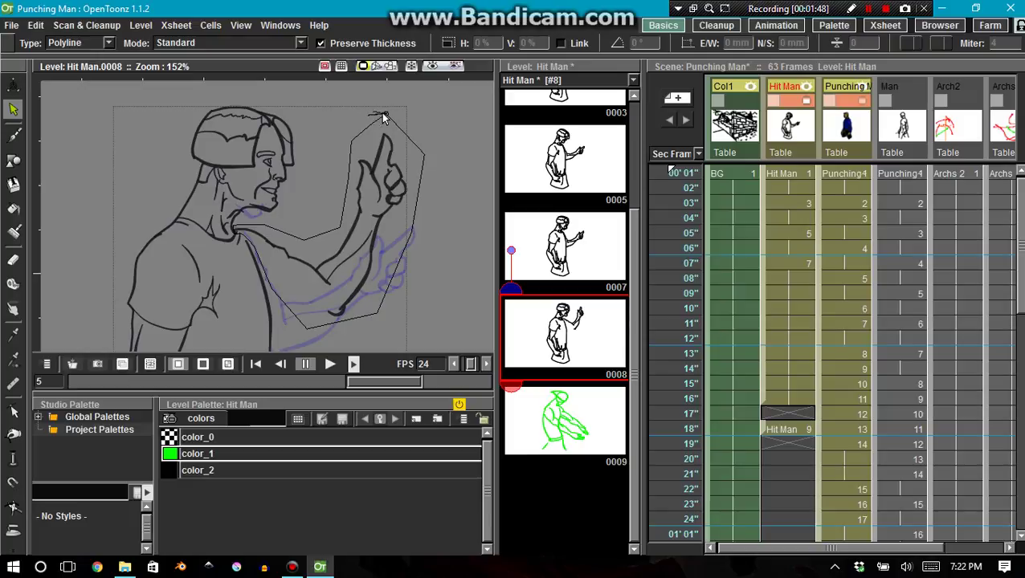
double_click(347, 121)
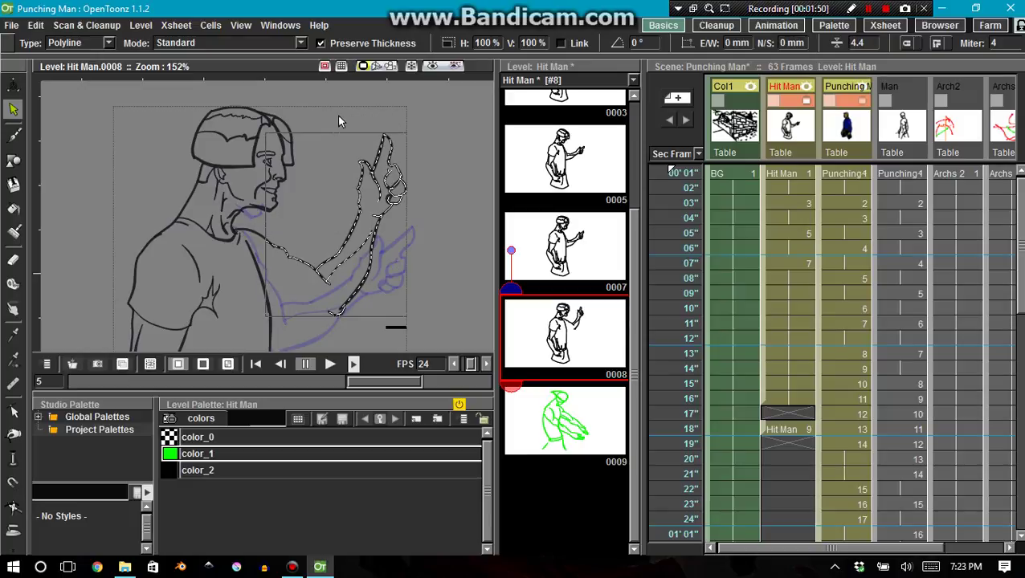
click(416, 222)
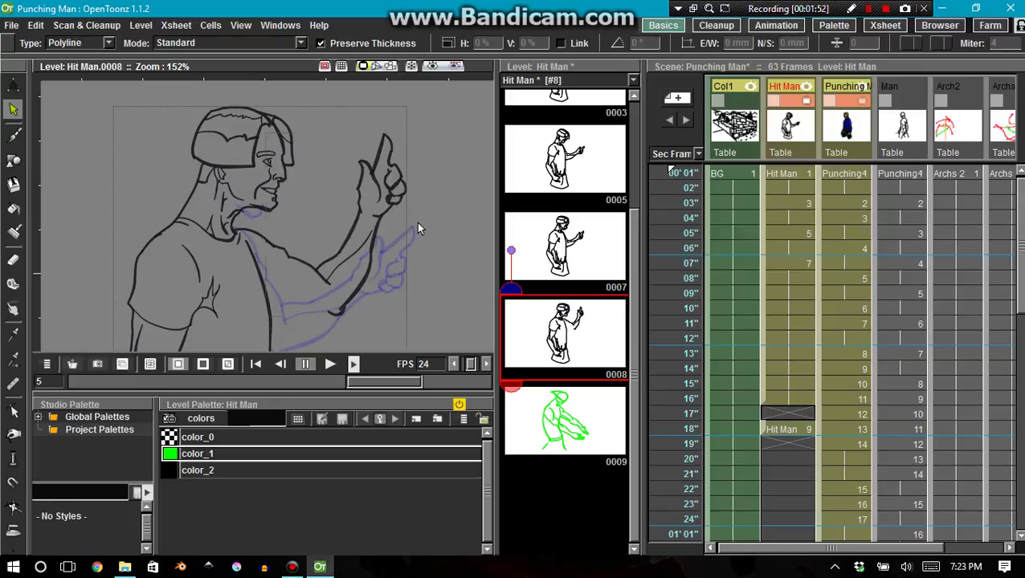
- Try outlining the raised arm again with the polyline selection, from above the fingertip past the elbow to the collar
click(364, 118)
double_click(260, 251)
click(381, 115)
click(411, 151)
click(377, 294)
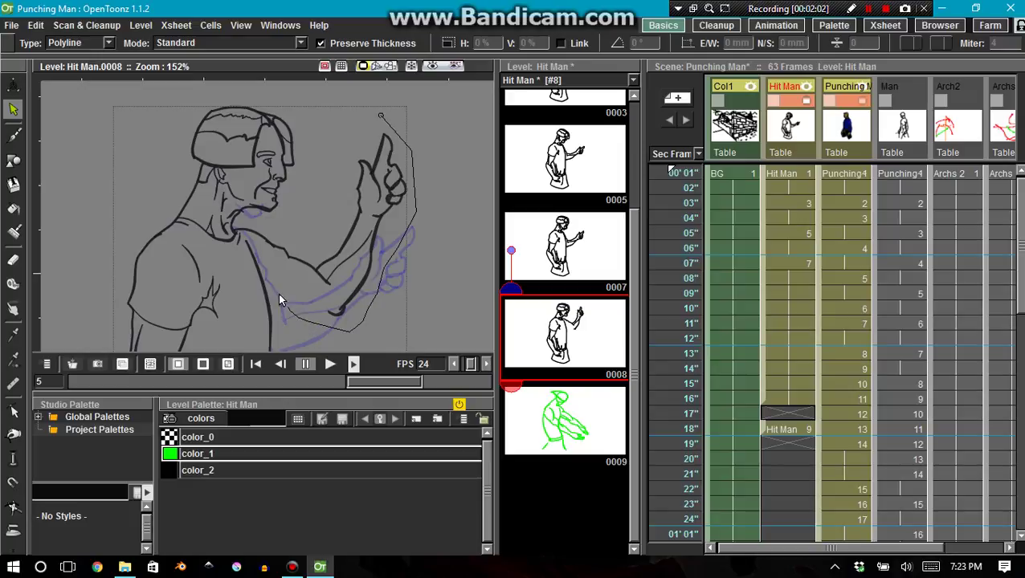
double_click(236, 239)
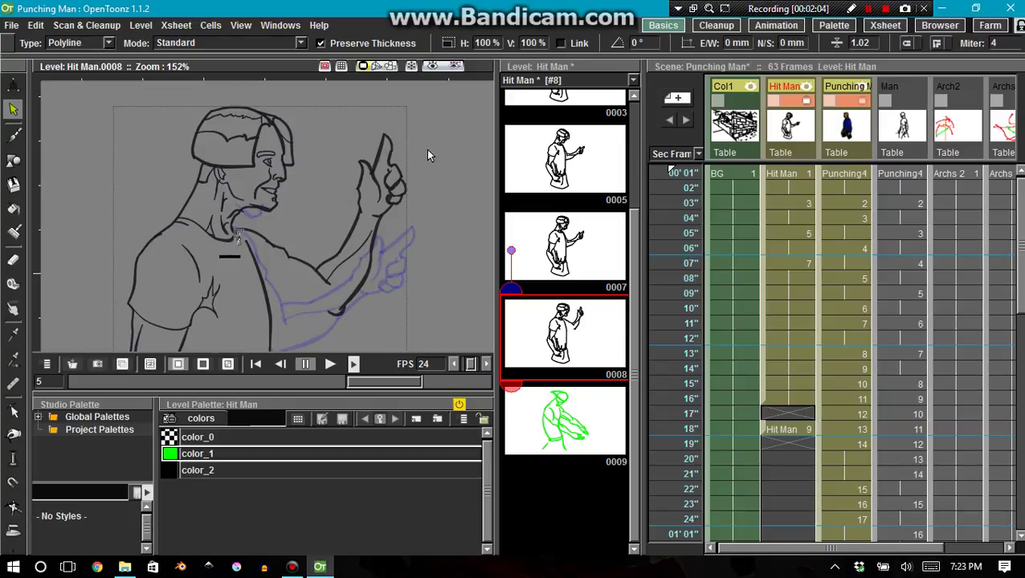
click(376, 103)
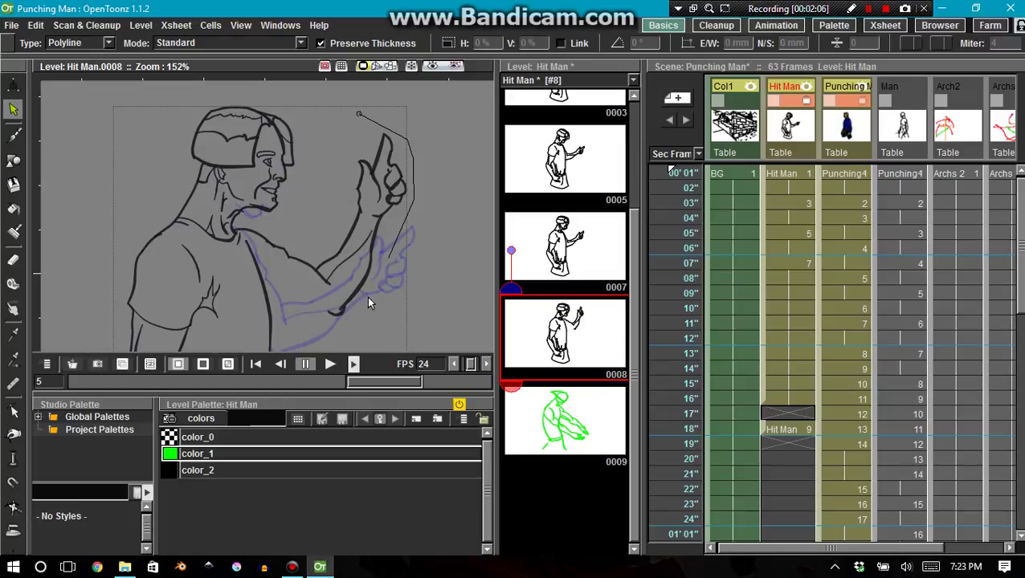
click(238, 241)
double_click(341, 112)
- Set the selection type back to Freehand and try selecting the small strokes at the inner elbow
click(109, 43)
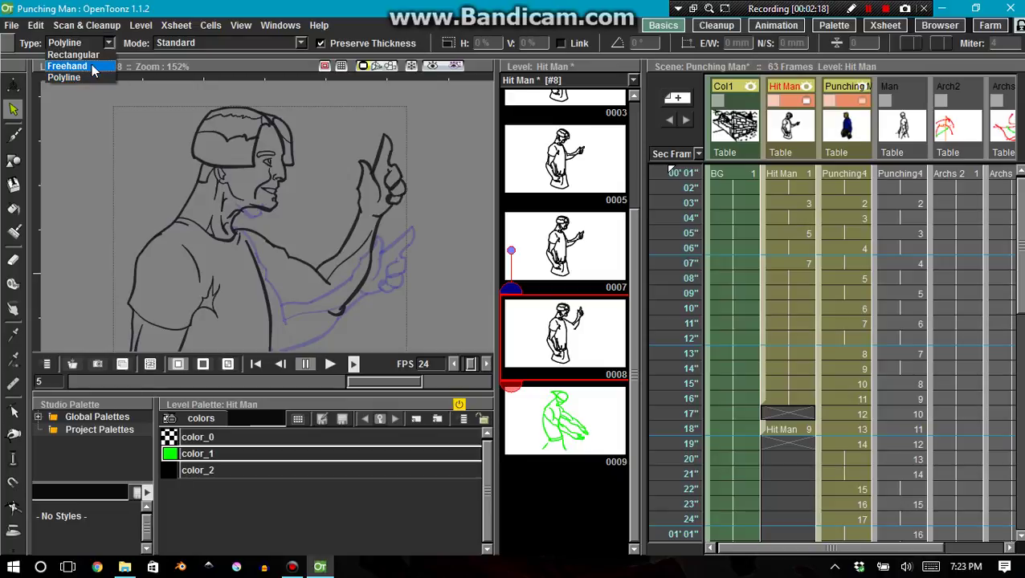
click(93, 66)
drag(310, 255, 317, 255)
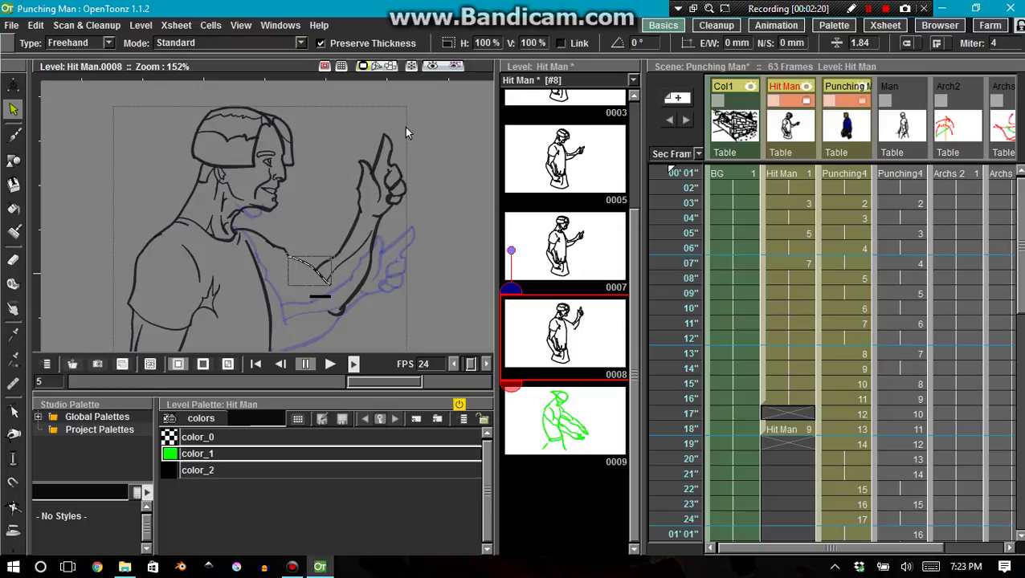
mouse_move(333, 192)
mouse_down()
mouse_move(376, 346)
mouse_move(291, 308)
mouse_move(324, 188)
mouse_up()
click(376, 131)
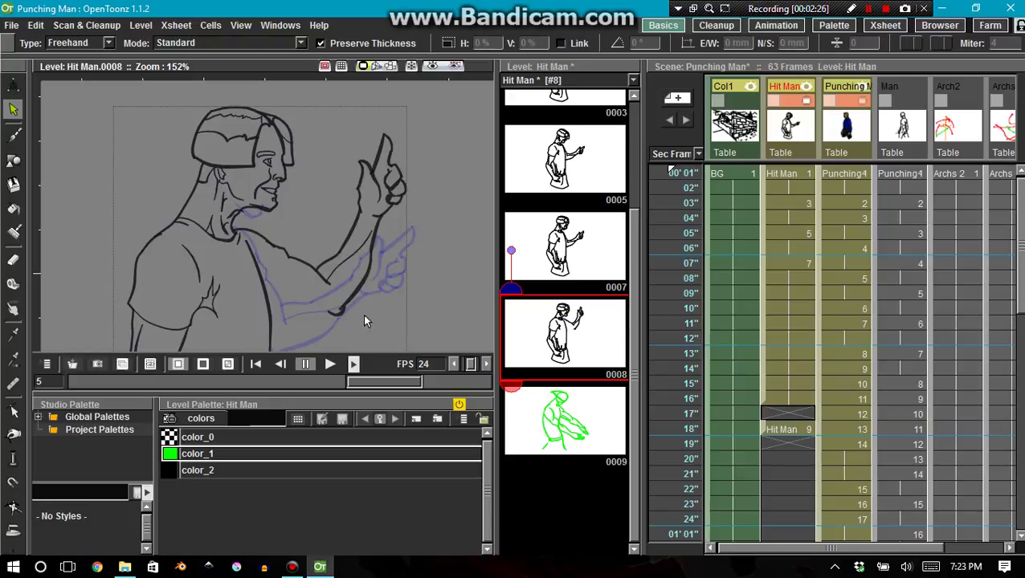
- Try freehand selections on single strokes around the forearm and the shirt's shoulder seam
click(352, 257)
click(360, 279)
drag(339, 283, 373, 276)
click(362, 288)
drag(322, 352, 326, 358)
click(368, 284)
mouse_move(205, 255)
mouse_down()
mouse_move(201, 297)
mouse_move(192, 265)
mouse_up()
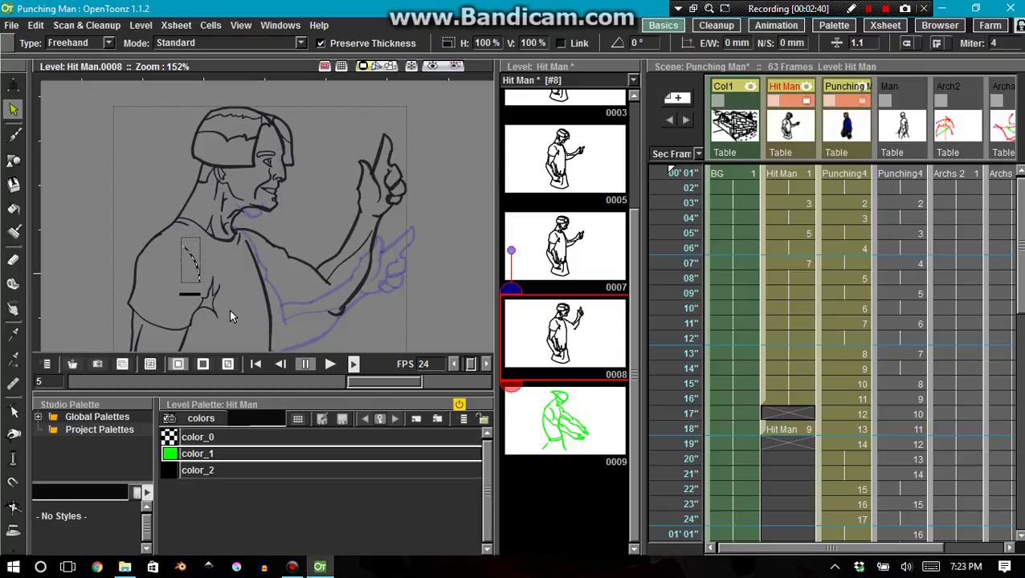
key(Delete)
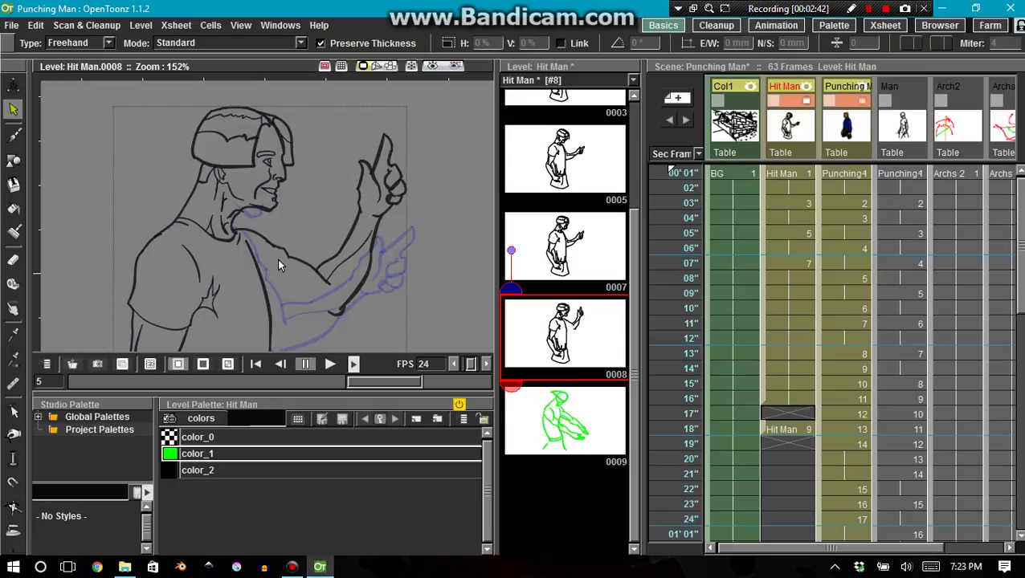
- Try selecting the raised arm's strokes with freehand loops around the forearm, hand and upper arm
drag(376, 326, 232, 304)
mouse_move(236, 231)
mouse_down()
mouse_move(347, 225)
mouse_move(354, 147)
mouse_move(418, 144)
mouse_move(330, 313)
mouse_up()
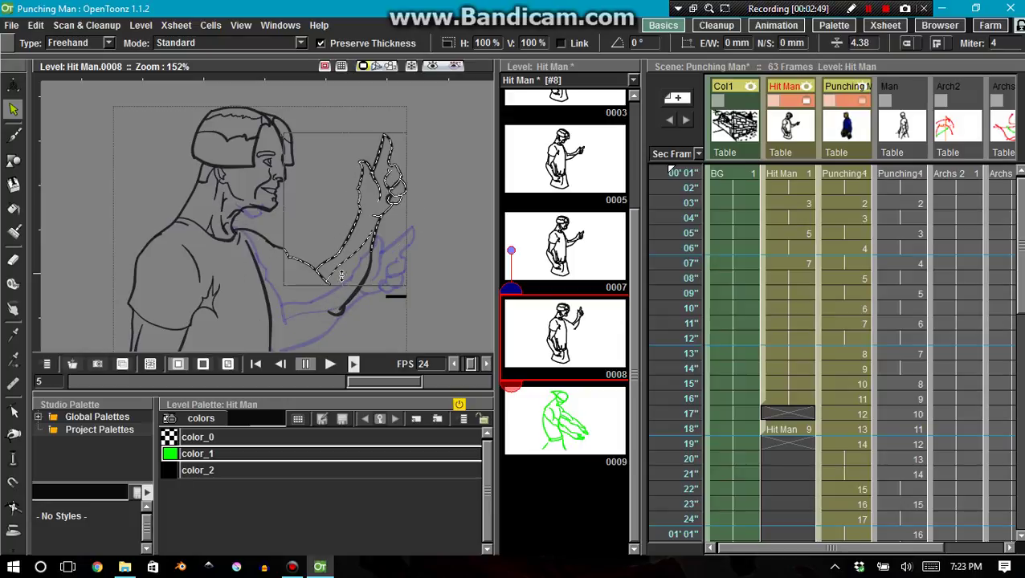
mouse_move(424, 167)
mouse_down()
mouse_move(391, 292)
mouse_move(306, 330)
mouse_move(269, 282)
mouse_move(241, 277)
mouse_move(271, 259)
mouse_move(243, 227)
mouse_up()
mouse_move(344, 179)
mouse_down()
mouse_move(378, 126)
mouse_move(414, 218)
mouse_up()
- Select all strokes of the raised arm from collar to fingertips with a freehand loop and rotate them about -8.5°
scroll(228, 236, up, 1)
key(space)
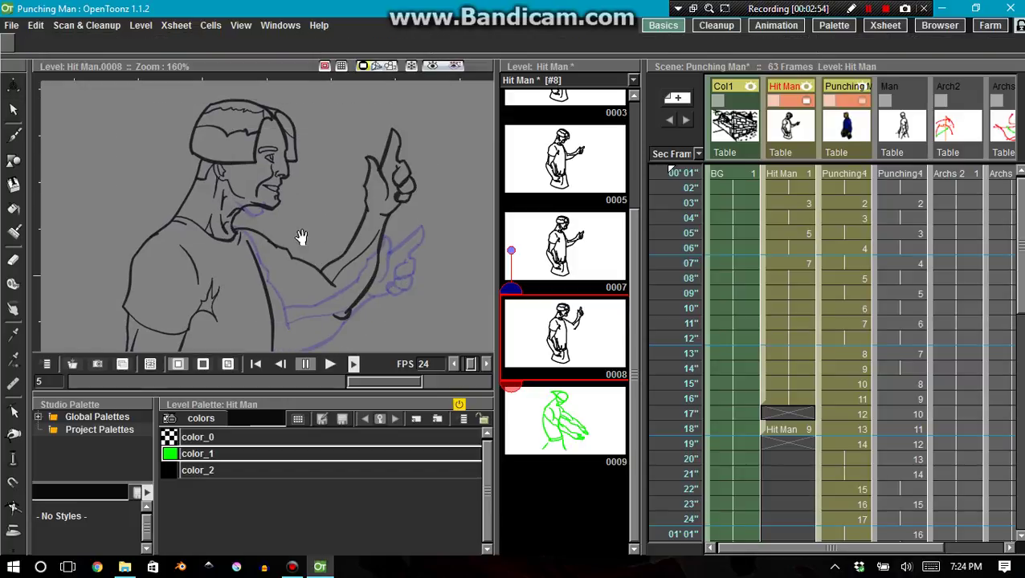
key(s)
mouse_move(333, 218)
mouse_down()
mouse_move(432, 240)
mouse_move(289, 295)
mouse_up()
mouse_move(254, 239)
mouse_down()
mouse_move(235, 231)
mouse_move(278, 219)
mouse_move(313, 240)
mouse_up()
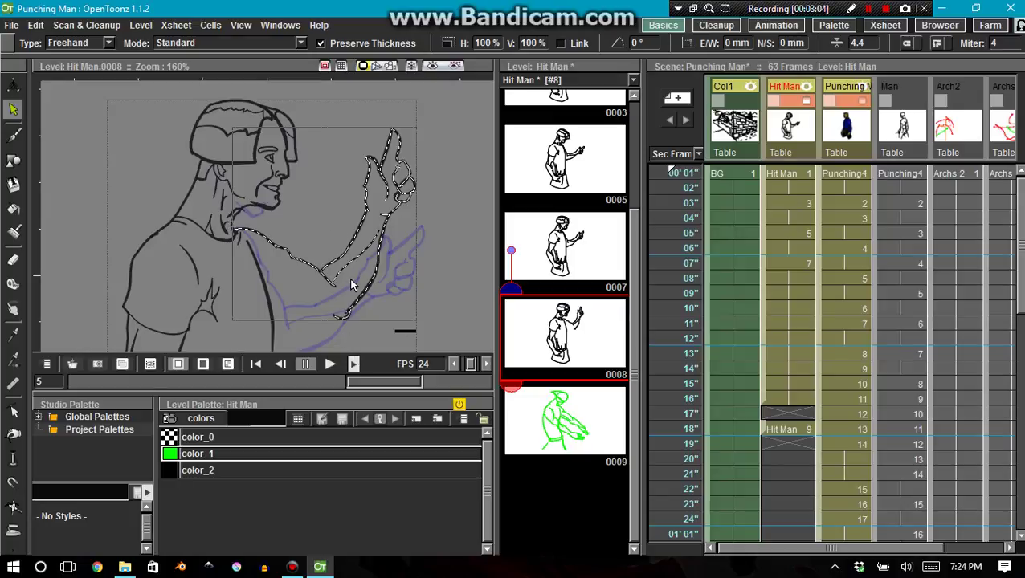
scroll(357, 281, down, 2)
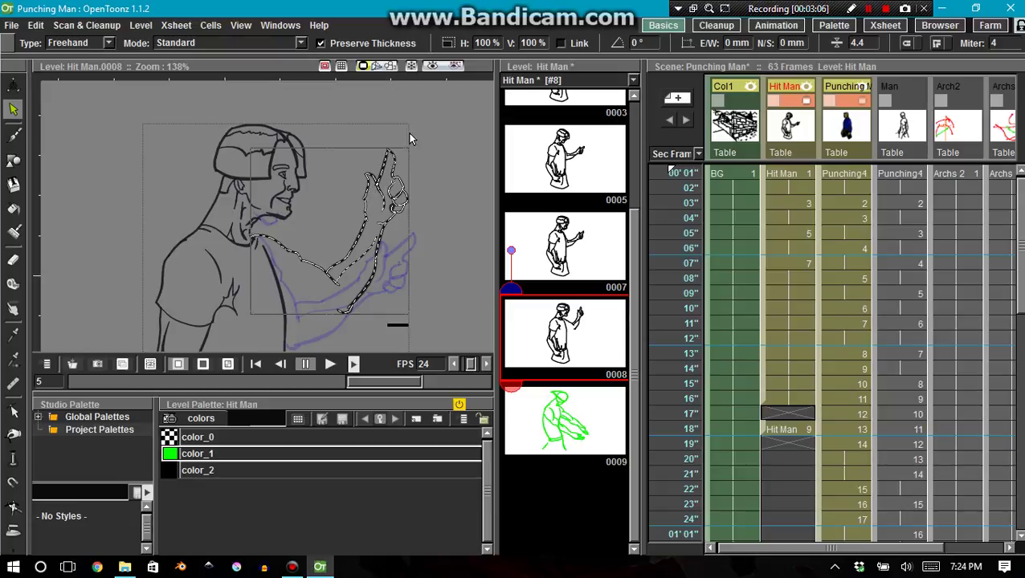
mouse_move(413, 142)
mouse_down()
mouse_move(454, 217)
mouse_move(429, 161)
mouse_up()
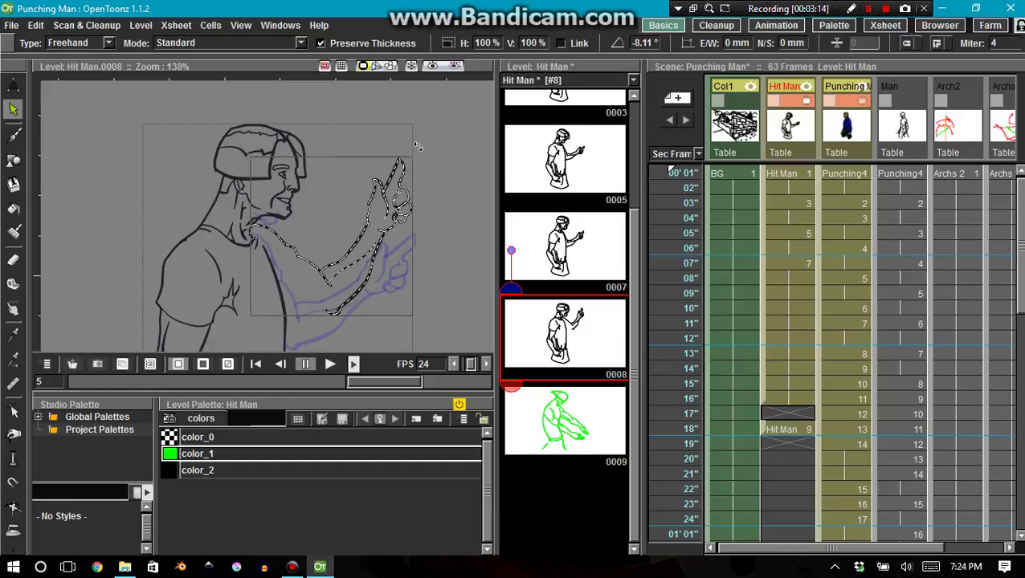
mouse_move(411, 151)
mouse_down()
mouse_move(435, 227)
mouse_move(417, 168)
mouse_move(387, 131)
mouse_move(398, 144)
mouse_move(386, 154)
mouse_move(416, 168)
mouse_up()
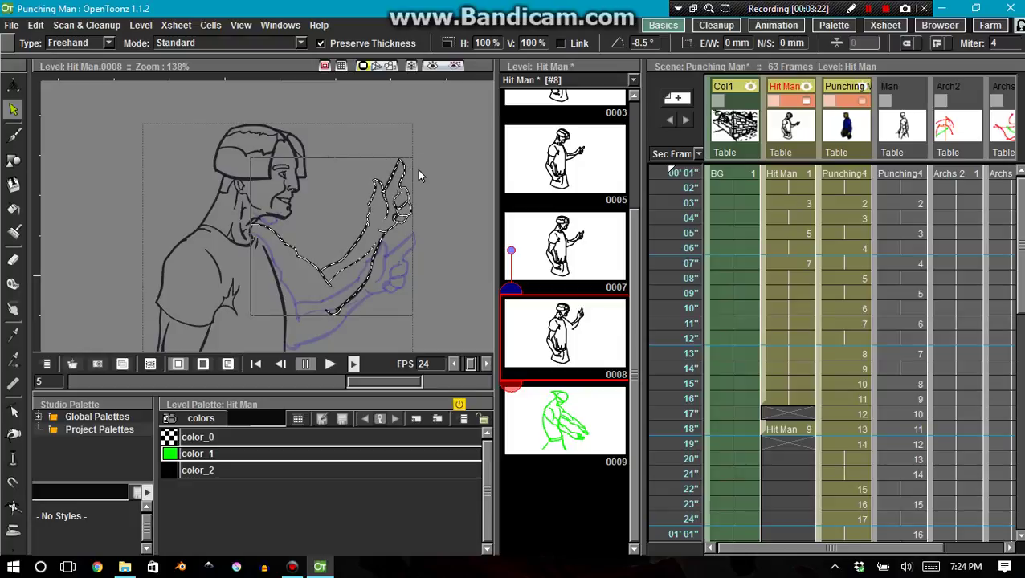
- Place drawing 0008 in frame 17 of the Hit Man column and display that frame in the scene
click(772, 414)
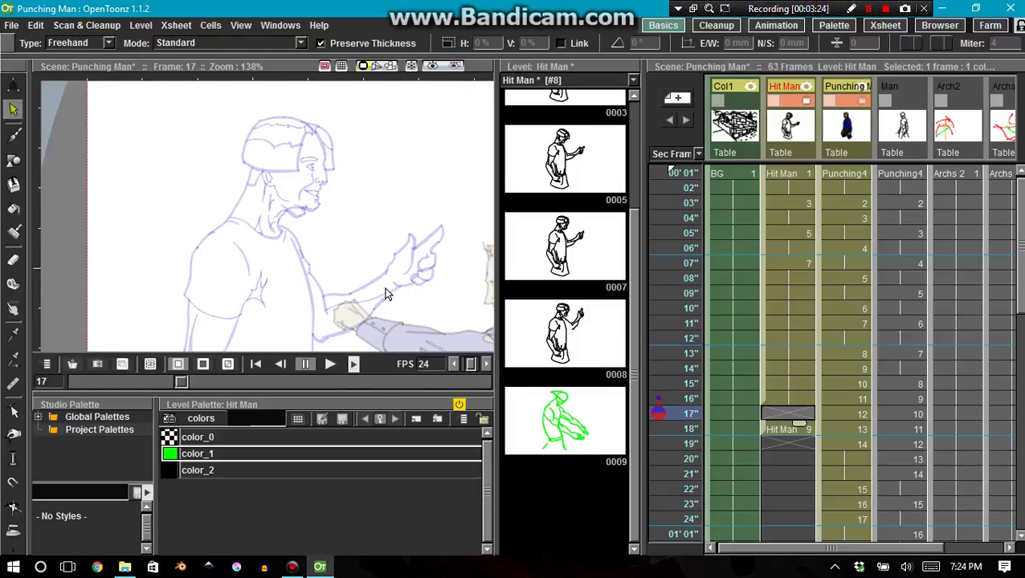
click(546, 337)
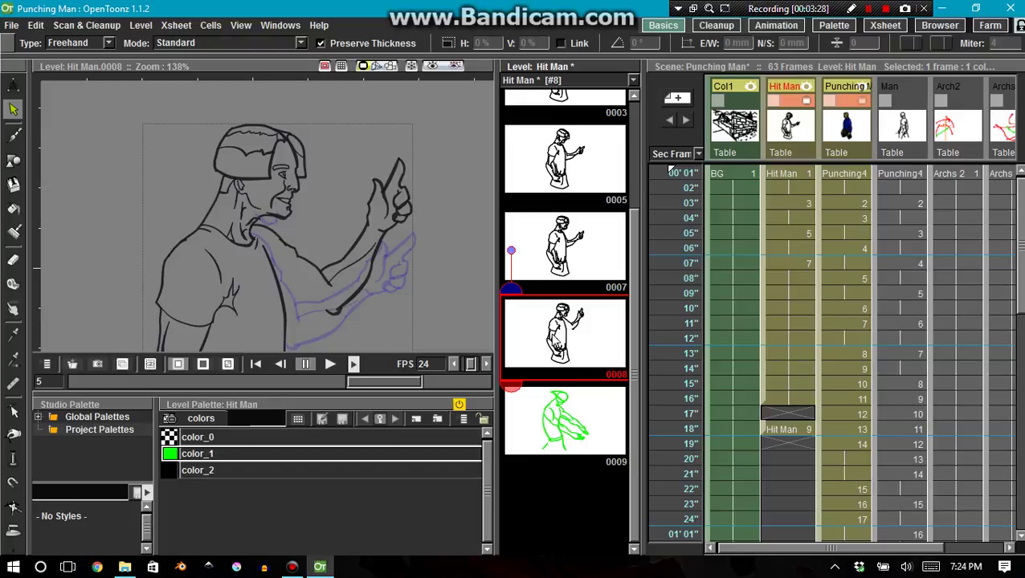
drag(551, 333, 763, 400)
drag(773, 412, 770, 412)
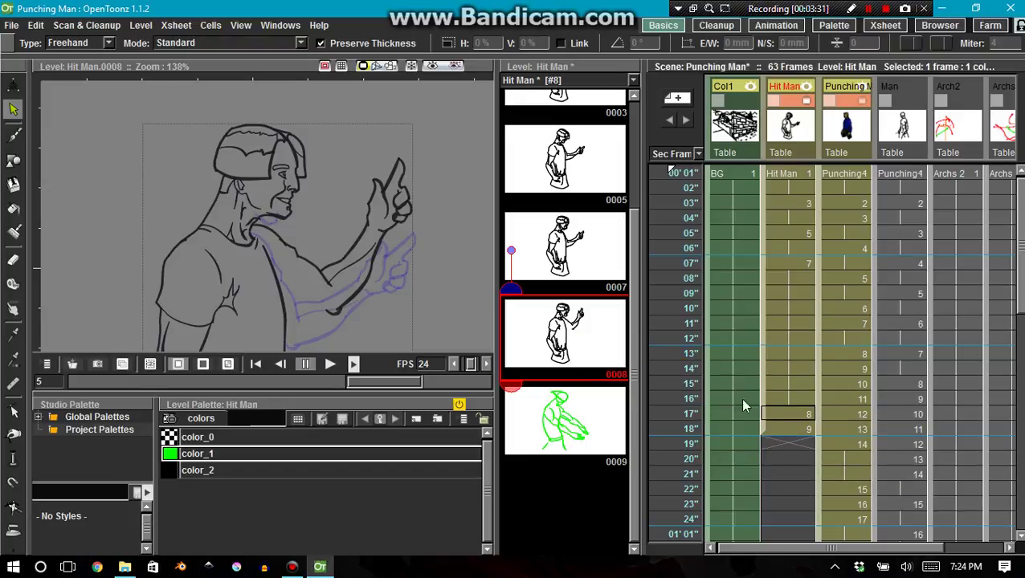
click(770, 412)
mouse_move(396, 164)
mouse_down()
mouse_move(403, 346)
mouse_move(351, 334)
mouse_move(327, 270)
mouse_move(290, 239)
mouse_move(288, 215)
mouse_move(313, 228)
mouse_move(355, 215)
mouse_move(395, 164)
mouse_up()
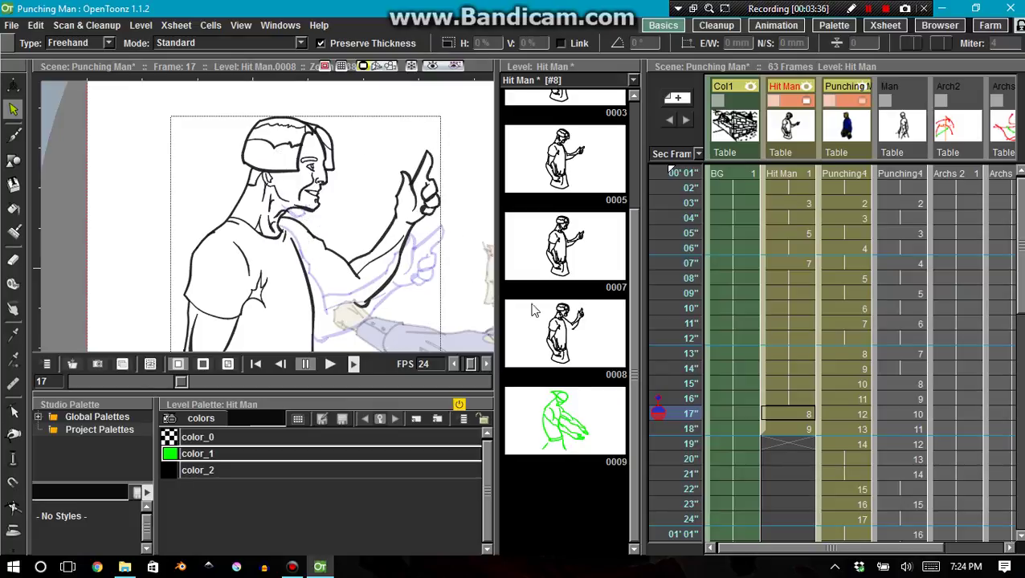
- Select the raised forearm and hand strokes of drawing 0008 with a freehand loop in frame 17 of the Hit Man column
click(582, 353)
drag(401, 143, 361, 289)
mouse_move(351, 191)
mouse_down()
mouse_move(400, 323)
mouse_move(357, 181)
mouse_up()
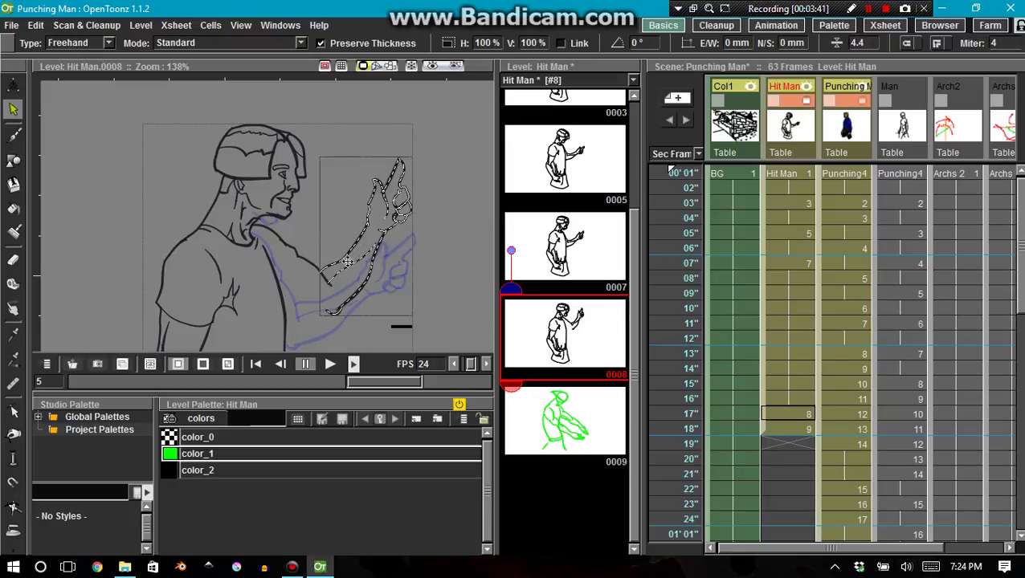
click(774, 408)
mouse_move(399, 135)
mouse_down()
mouse_move(387, 342)
mouse_move(352, 241)
mouse_up()
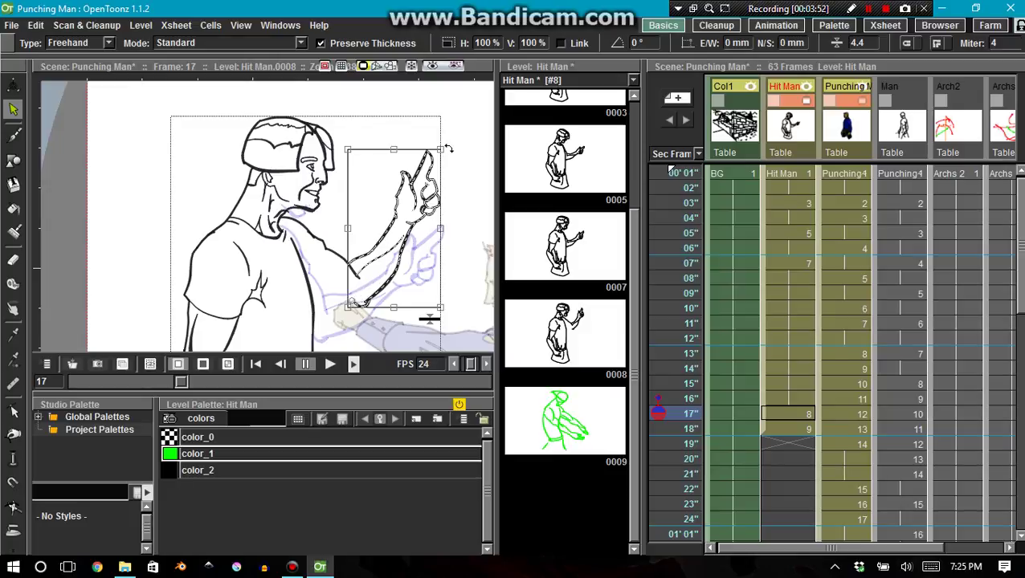
- Try rotating the forearm about 23° around the elbow and about -36° around a pivot moved to the fingertip, undoing both rotations
drag(442, 141, 375, 127)
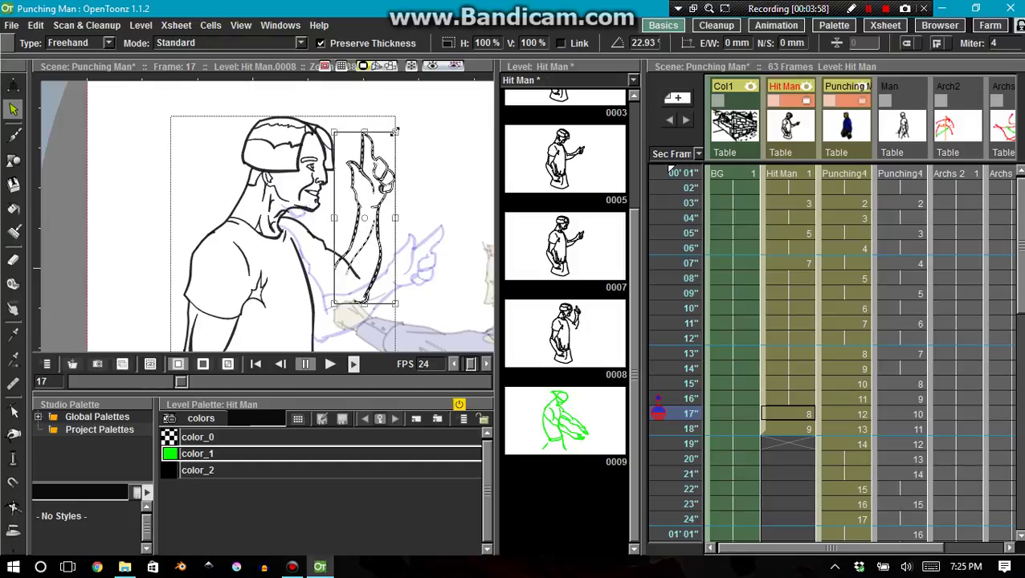
drag(405, 157, 426, 181)
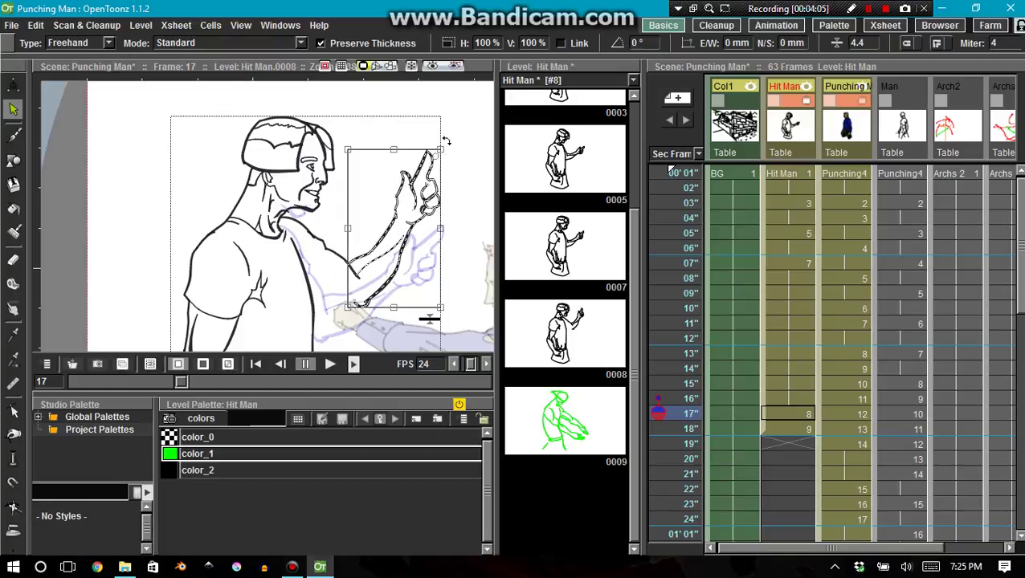
mouse_move(446, 140)
mouse_down()
mouse_move(435, 131)
mouse_move(466, 155)
mouse_move(453, 148)
mouse_up()
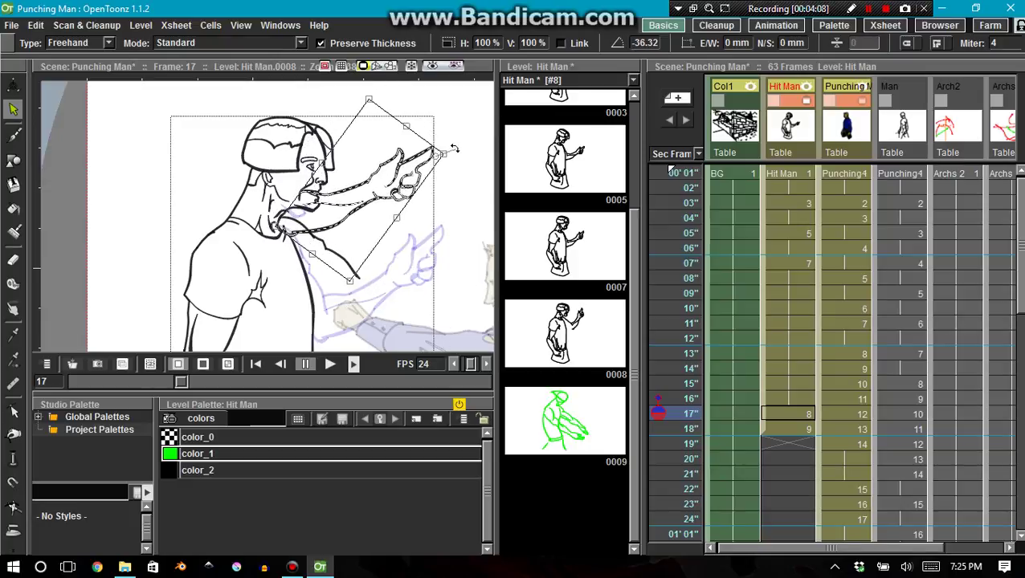
key(ctrl+z)
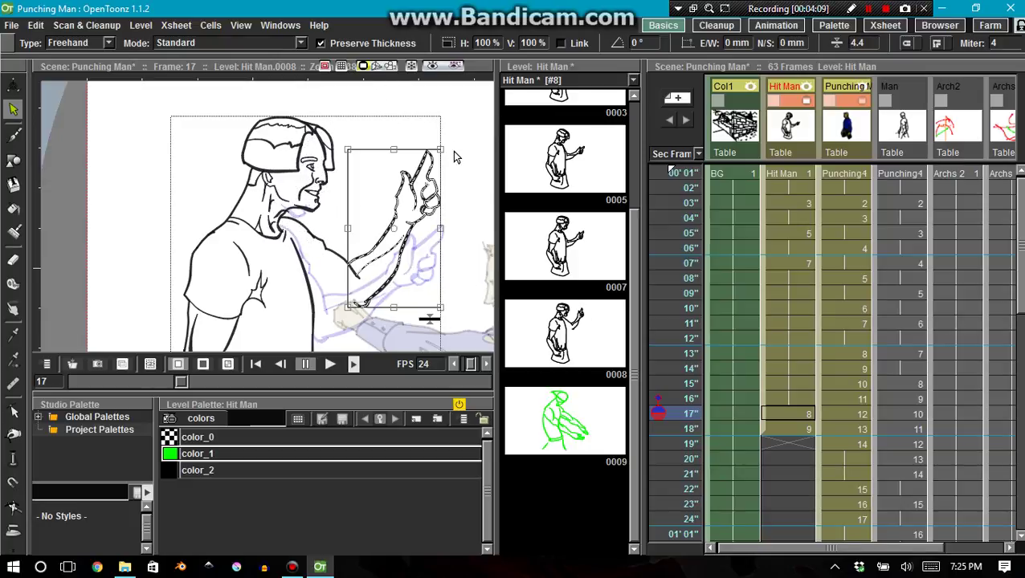
- Try rotating the selected forearm by exactly 90° with a numeric angle and undo the rotation
double_click(635, 43)
double_click(645, 43)
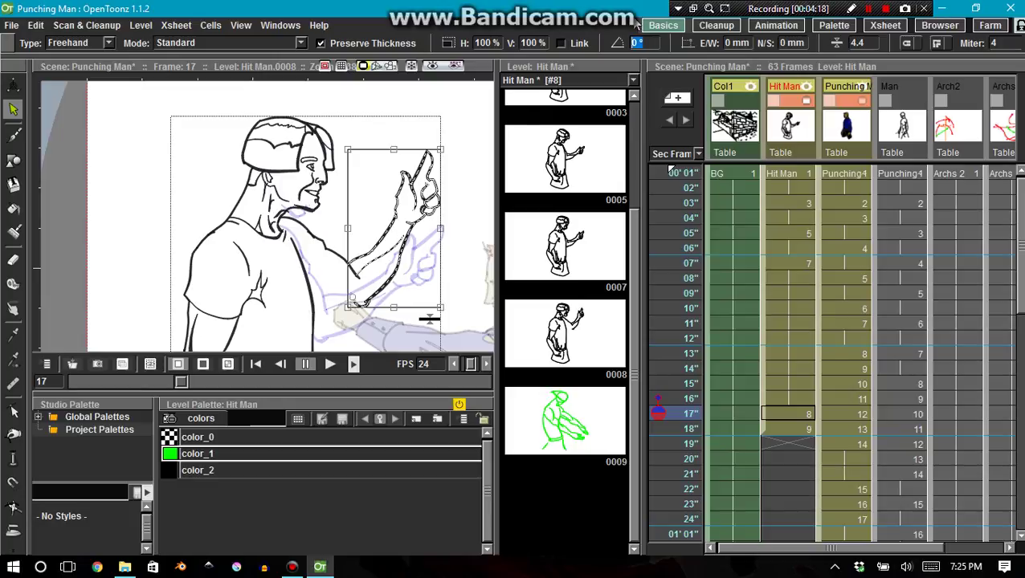
text(90)
key(Return)
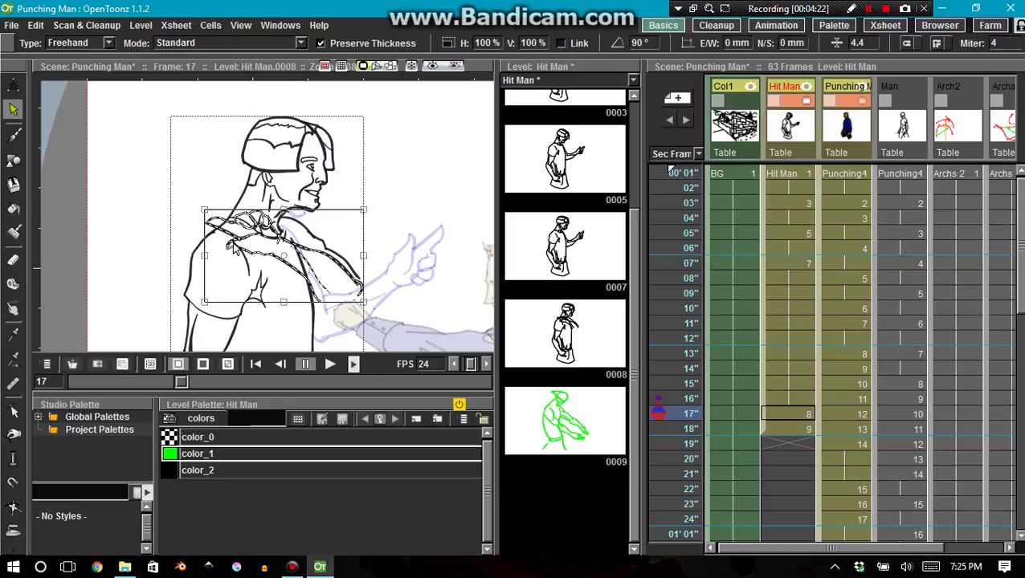
key(ctrl+z)
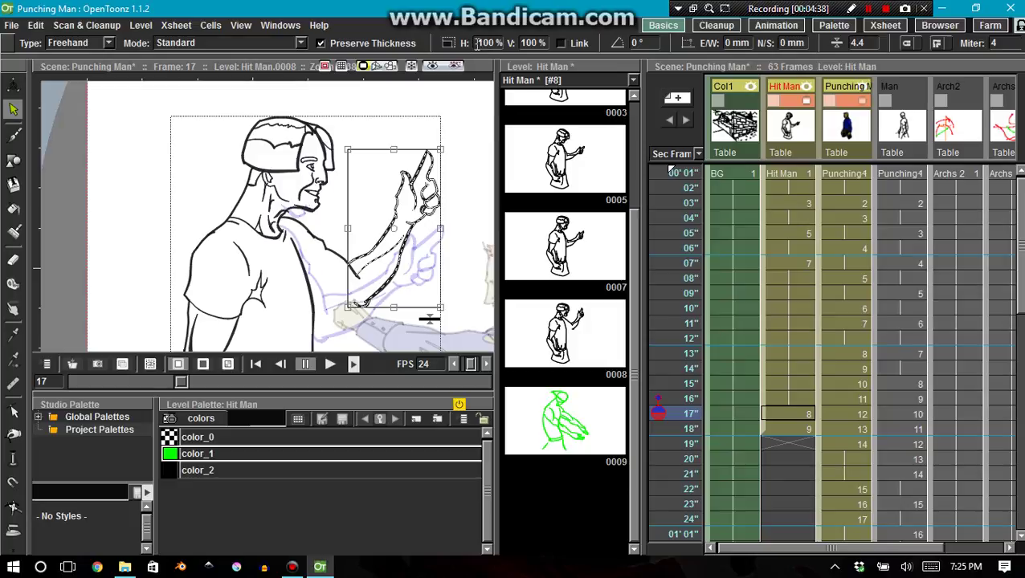
- Try flipping the forearm with a horizontal scale of -100% and with a vertical scale of -100%, undoing each flip
text(-)
key(Return)
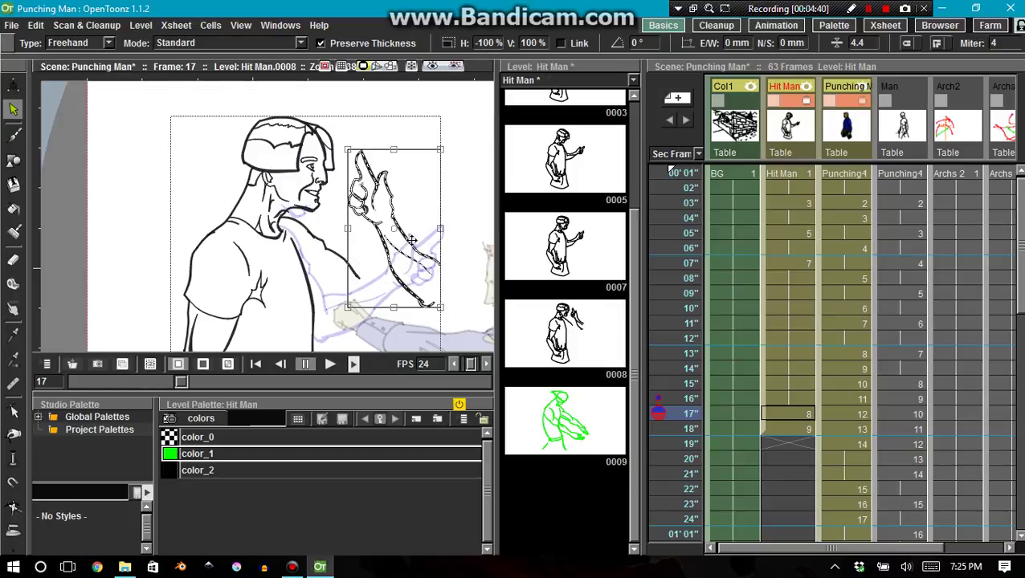
key(ctrl+z)
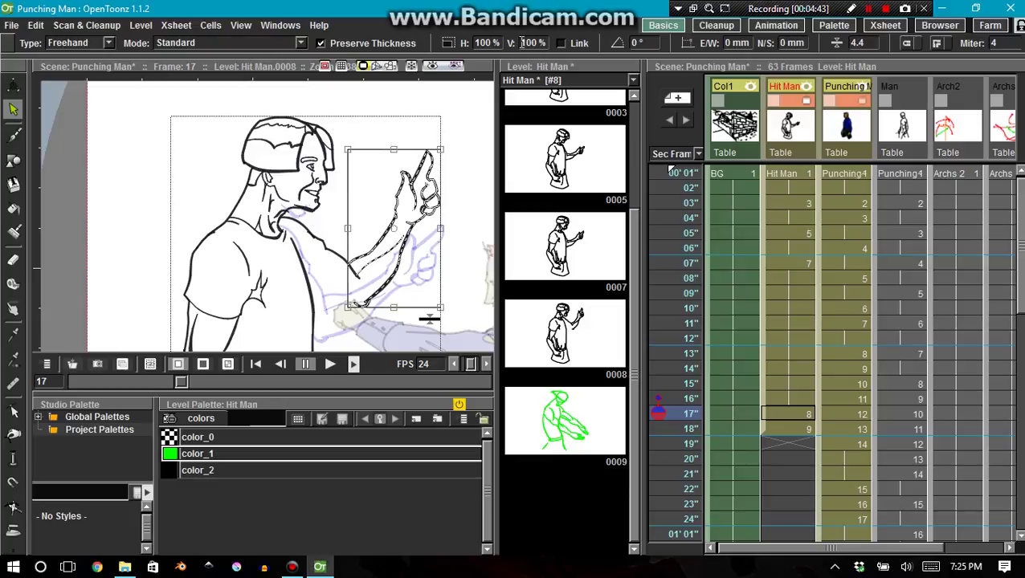
text(-)
key(Return)
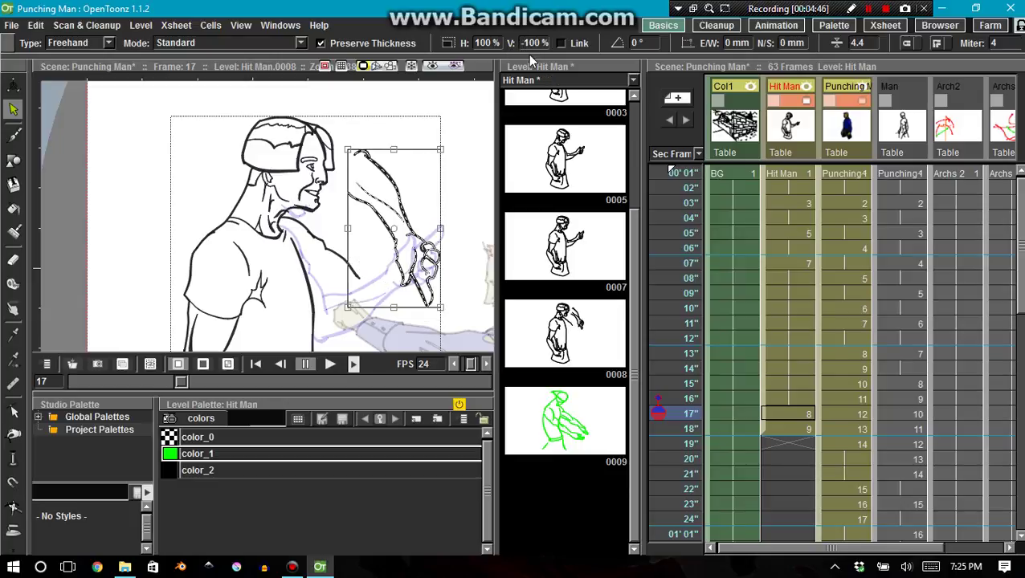
key(ctrl+z)
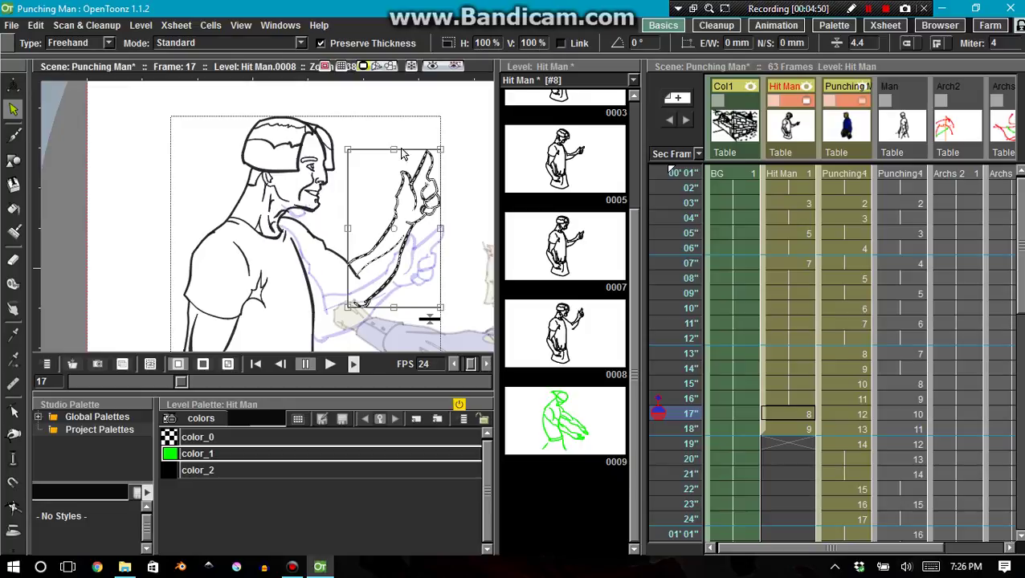
- Try squashing the forearm vertically to about 28% freehand and to exactly 30% numerically, undoing each change
mouse_move(393, 149)
mouse_down()
mouse_move(387, 264)
mouse_move(393, 255)
mouse_up()
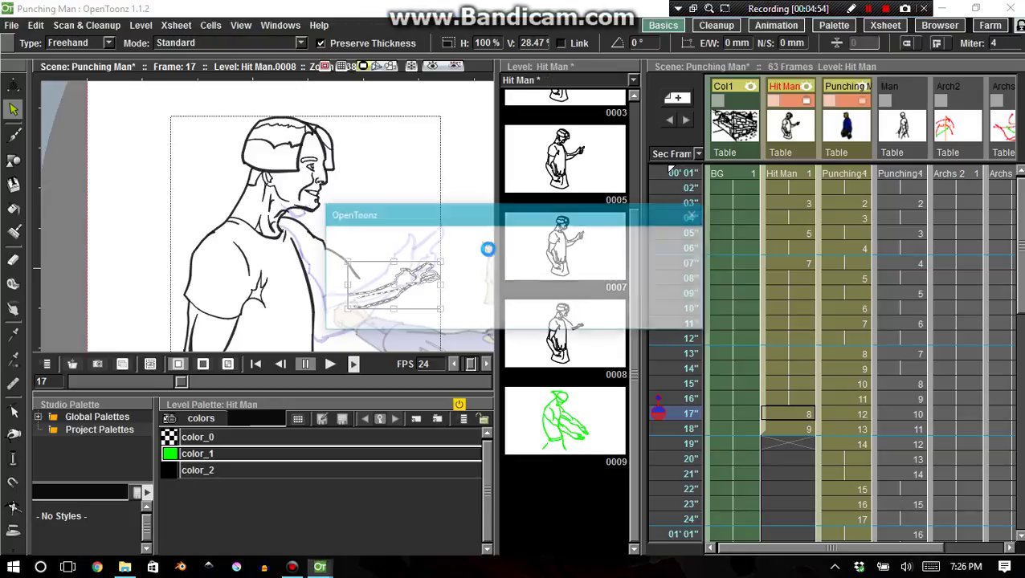
key(ctrl+z)
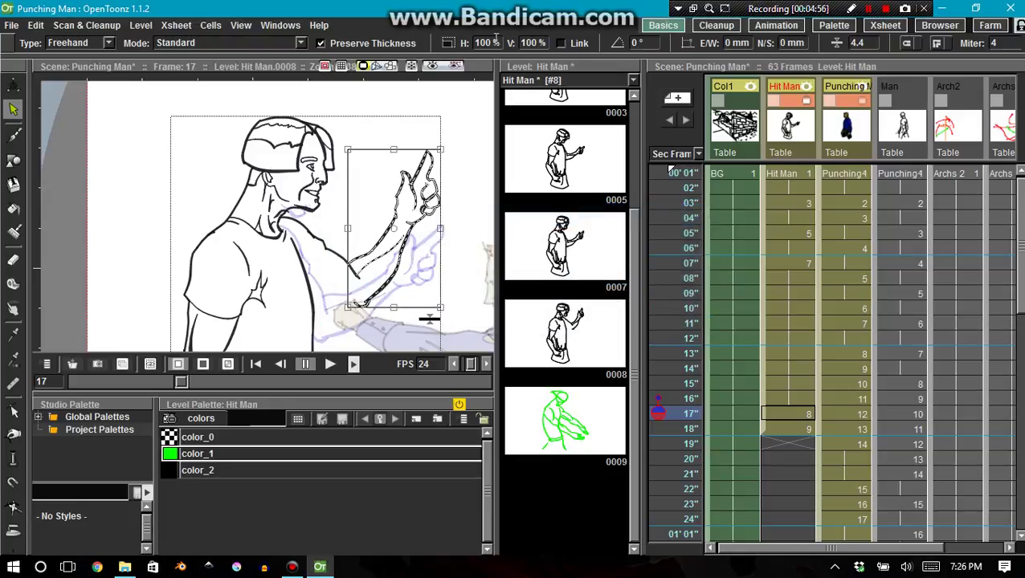
drag(537, 42, 519, 43)
text(30)
key(Return)
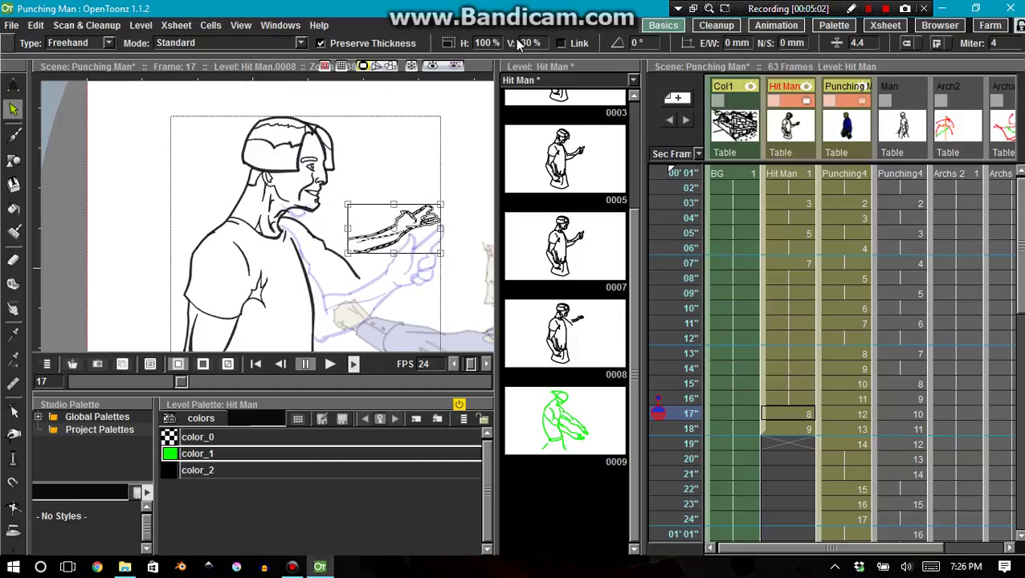
key(ctrl+z)
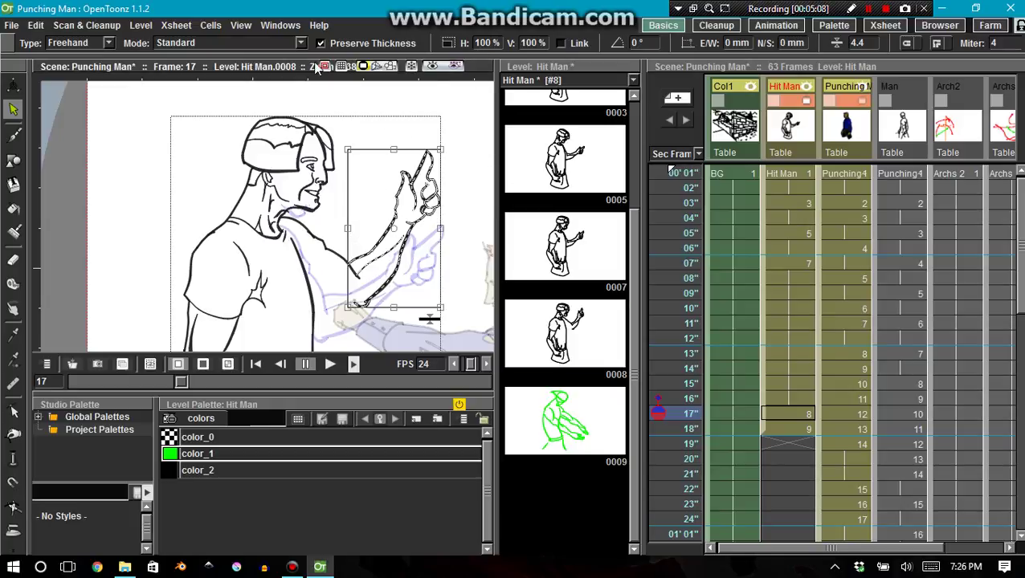
scroll(379, 167, down, 2)
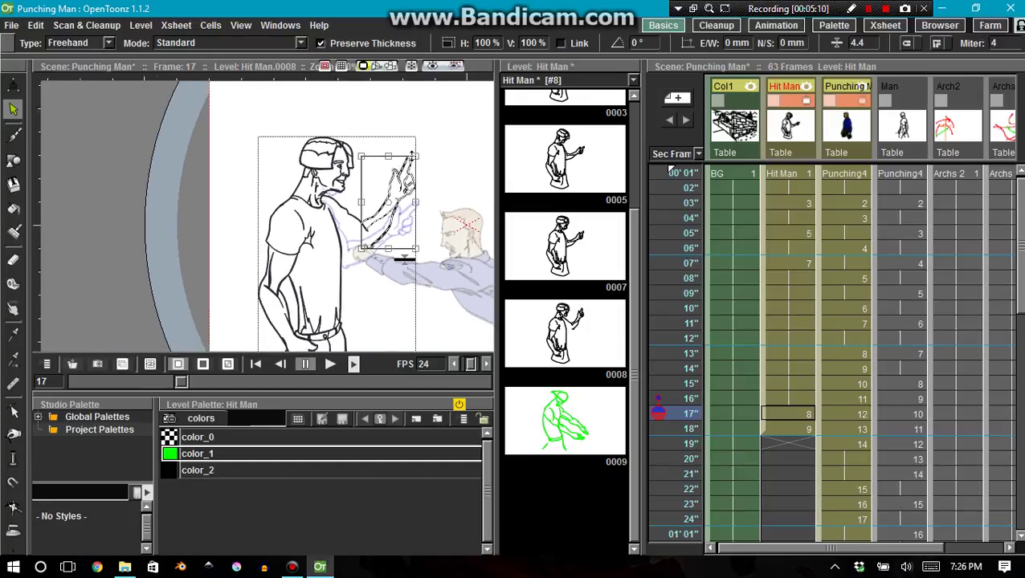
scroll(411, 156, down, 1)
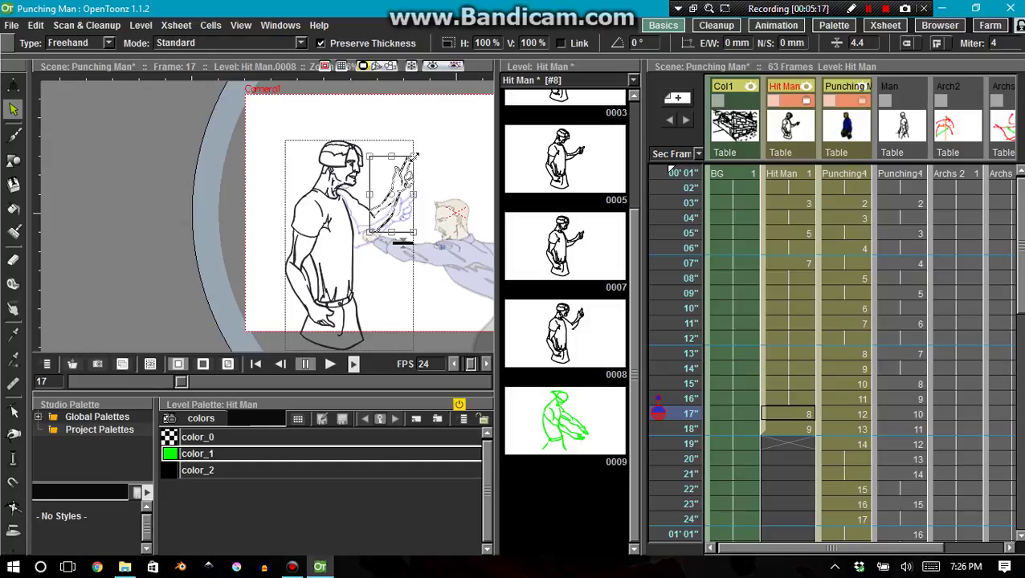
scroll(411, 183, up, 4)
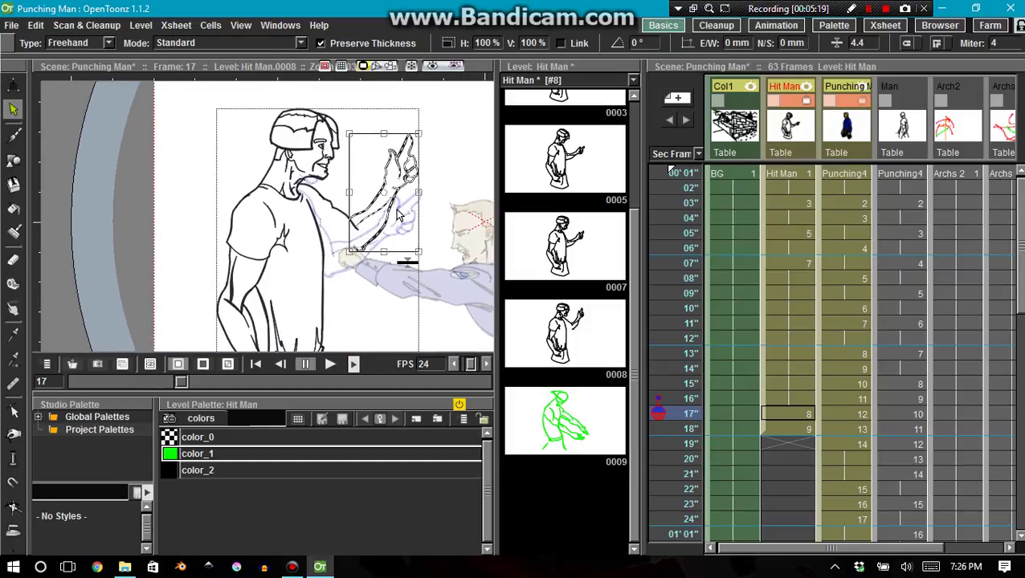
scroll(392, 206, up, 1)
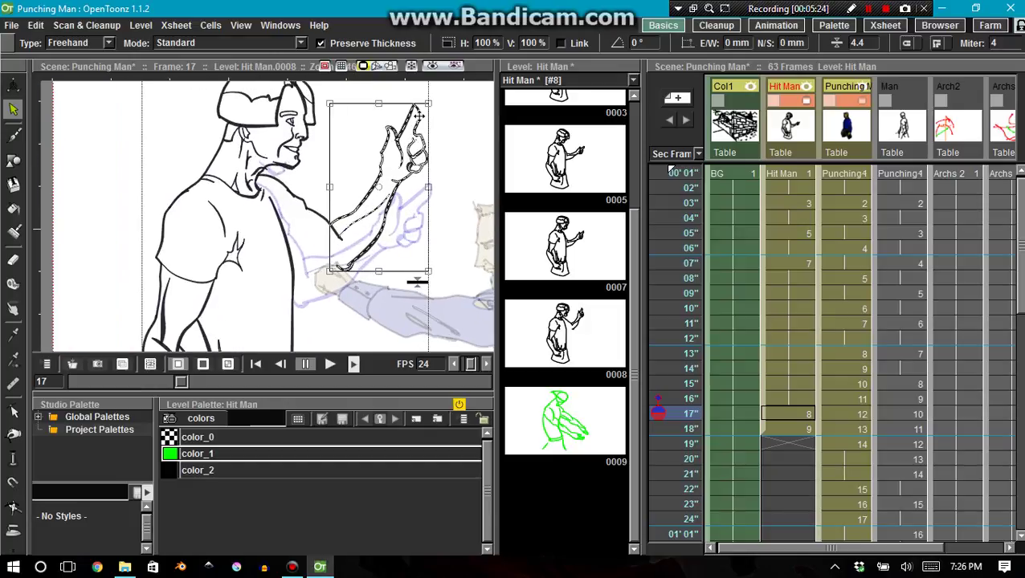
scroll(418, 117, down, 5)
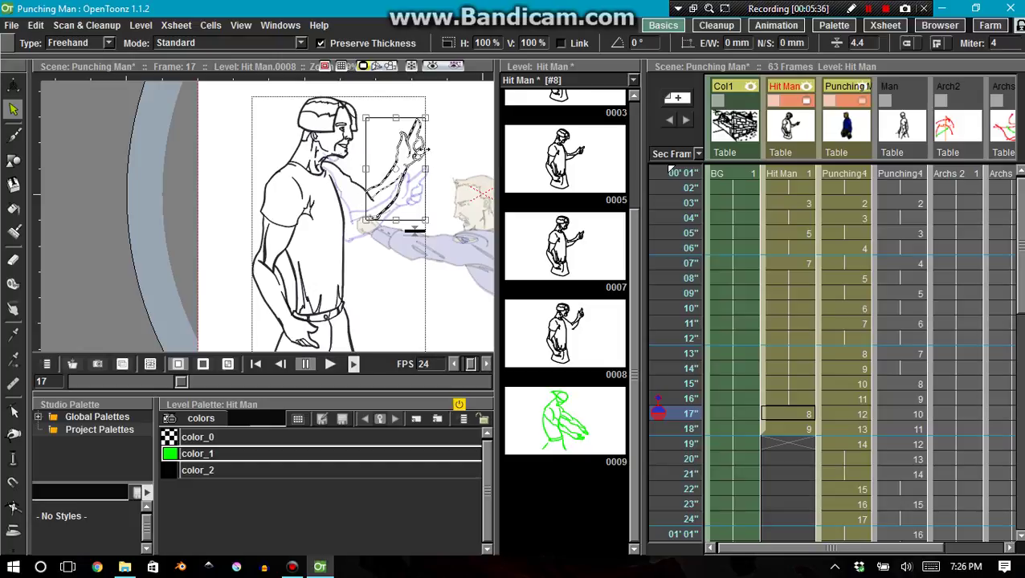
scroll(422, 118, up, 2)
scroll(423, 117, down, 2)
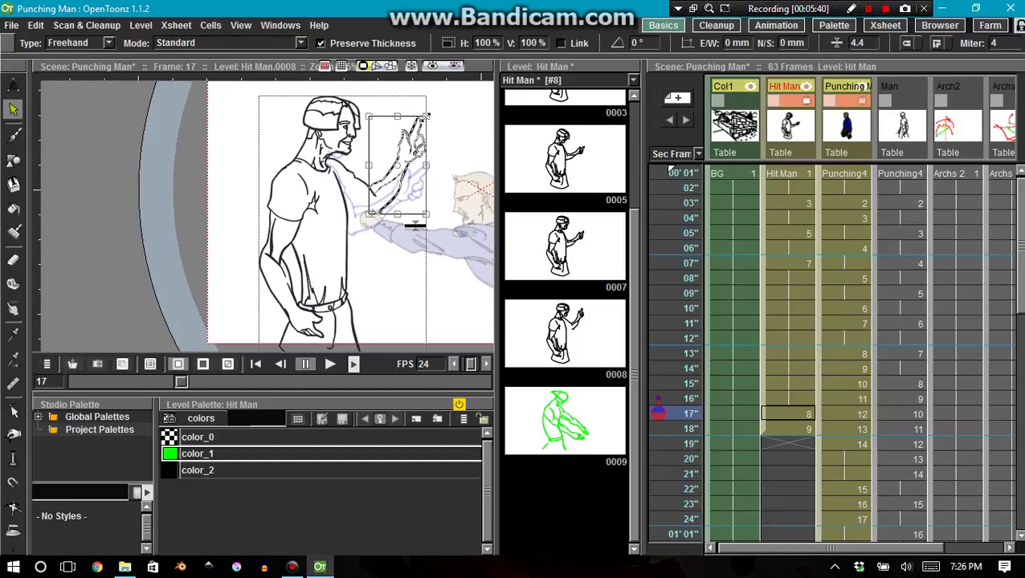
- Try enlarging the forearm with Preserve Thickness on, to about 203% uniformly and to about 243% by 190%, undoing each enlargement
drag(425, 115, 500, 31)
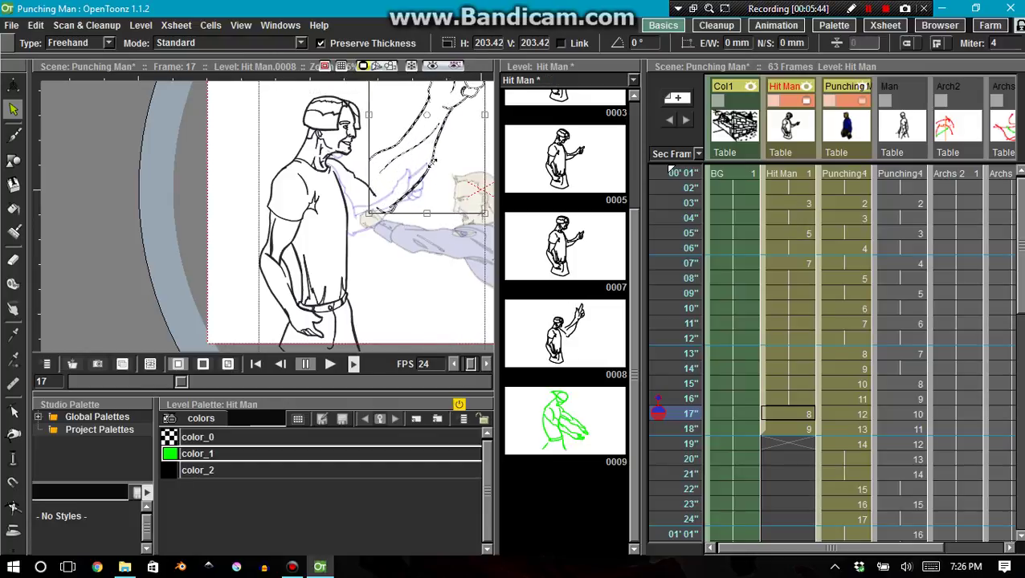
key(space)
drag(443, 219, 409, 333)
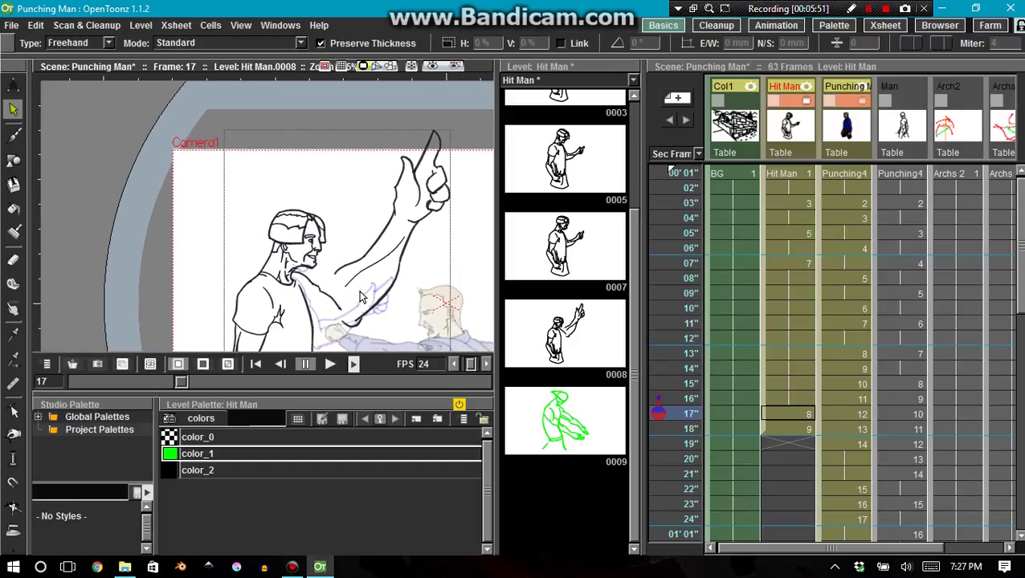
key(ctrl+z)
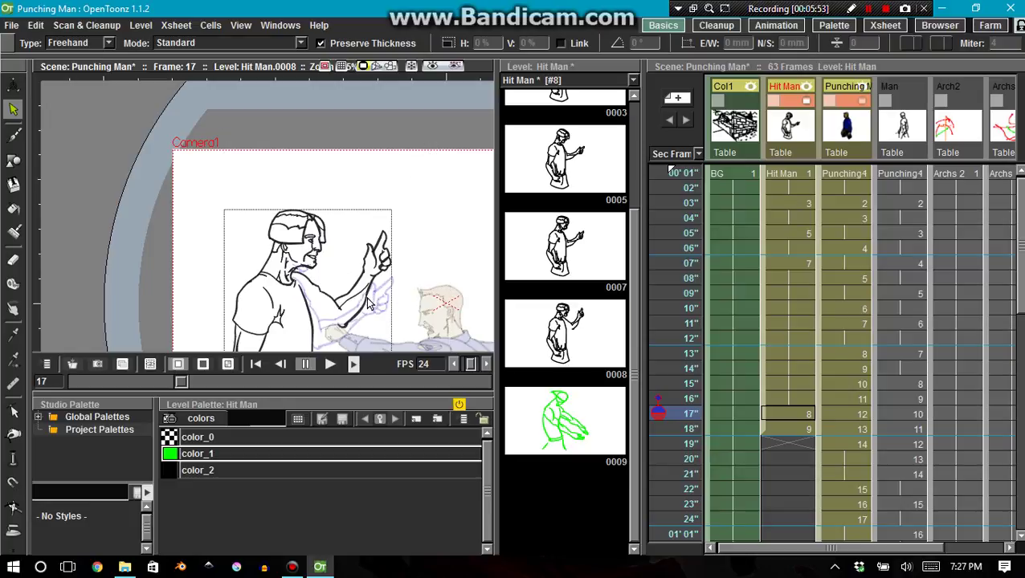
mouse_move(366, 223)
mouse_down()
mouse_move(381, 321)
mouse_move(351, 340)
mouse_move(330, 325)
mouse_move(345, 261)
mouse_move(387, 211)
mouse_move(472, 147)
mouse_up()
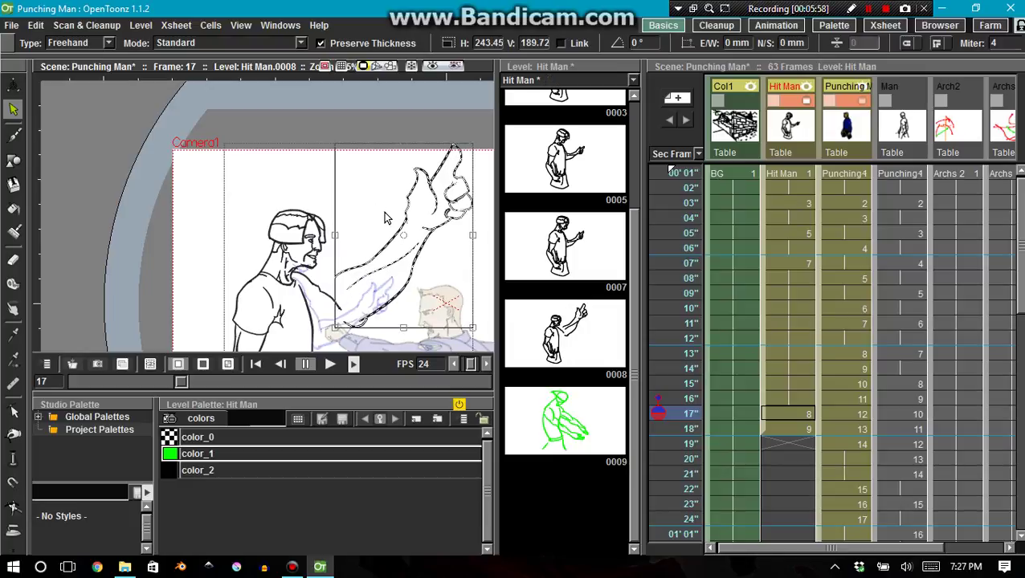
key(ctrl+z)
- Turn off Preserve Thickness, try enlarging the forearm freehand and undo the enlargement
click(321, 44)
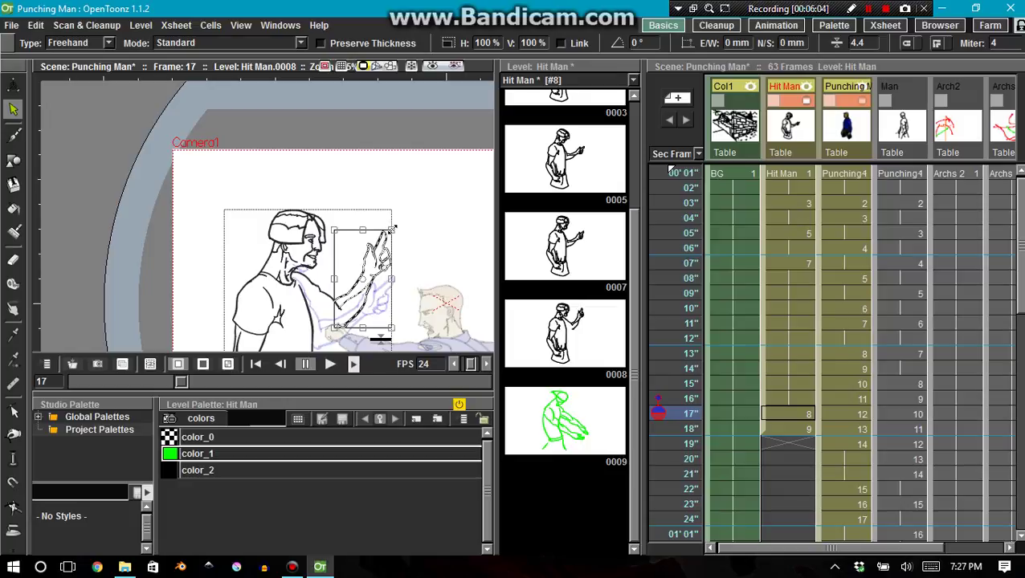
drag(391, 230, 449, 157)
click(448, 263)
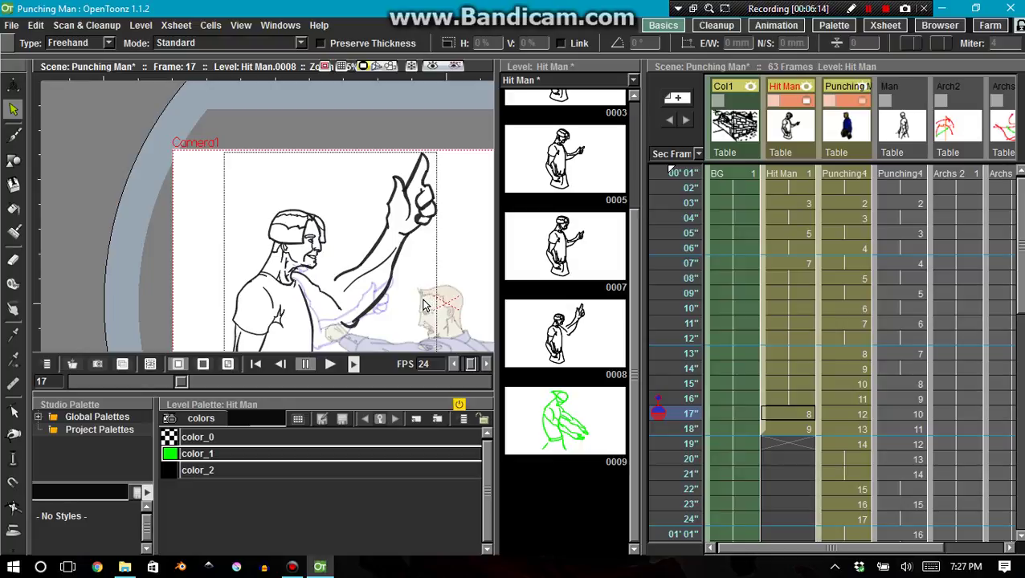
key(ctrl+z)
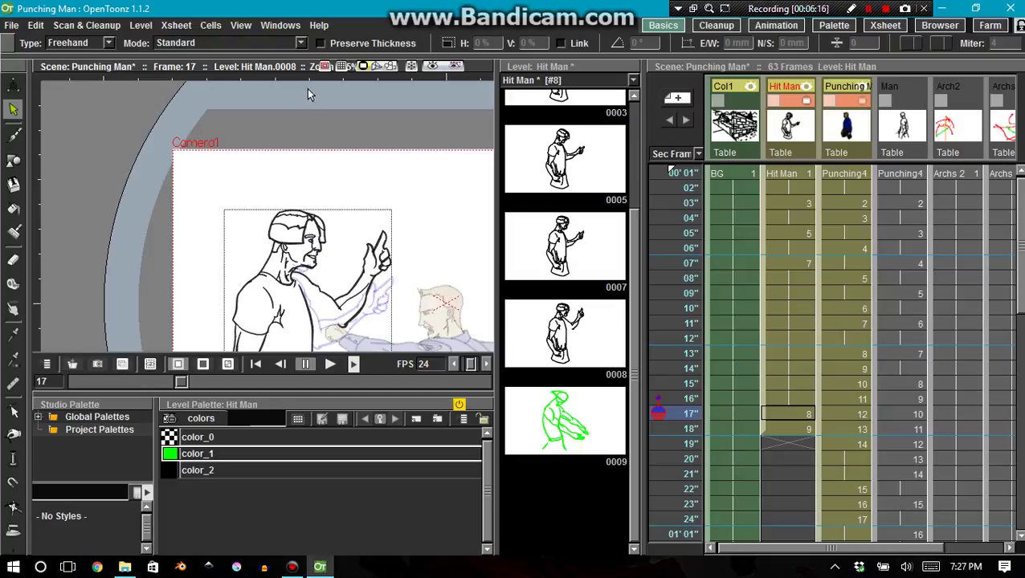
- Duplicate the selected forearm and hand strokes and place the copy in front of the man, beside the original arm
mouse_move(370, 224)
mouse_down()
mouse_move(418, 247)
mouse_move(356, 350)
mouse_move(330, 329)
mouse_move(339, 281)
mouse_move(382, 224)
mouse_up()
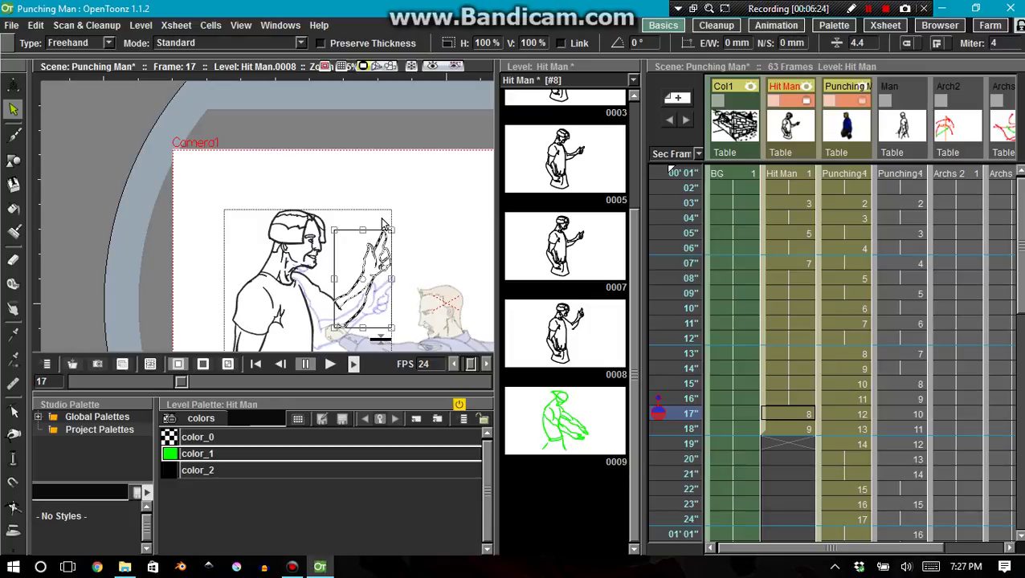
key(ctrl+v)
drag(372, 296, 439, 293)
- Enlarge the original forearm with Preserve Thickness off and the copied forearm to a similar size with Preserve Thickness on
mouse_move(350, 273)
mouse_down()
mouse_move(403, 216)
mouse_move(362, 346)
mouse_move(318, 325)
mouse_move(357, 250)
mouse_move(411, 206)
mouse_move(436, 157)
mouse_up()
click(357, 219)
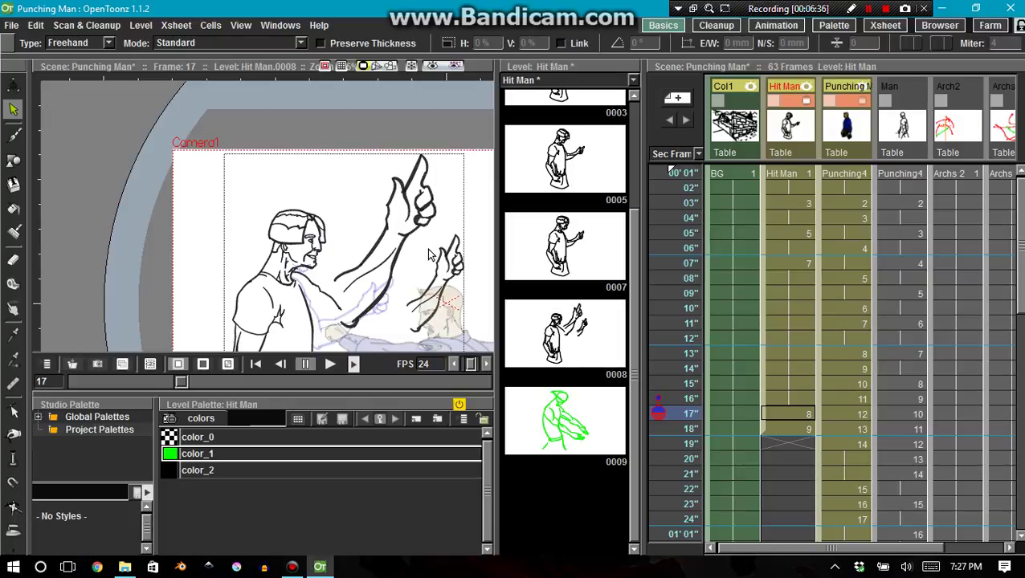
mouse_move(428, 251)
mouse_down()
mouse_move(457, 218)
mouse_move(469, 293)
mouse_move(416, 350)
mouse_move(401, 299)
mouse_move(444, 233)
mouse_move(472, 218)
mouse_move(512, 148)
mouse_up()
click(320, 44)
click(442, 199)
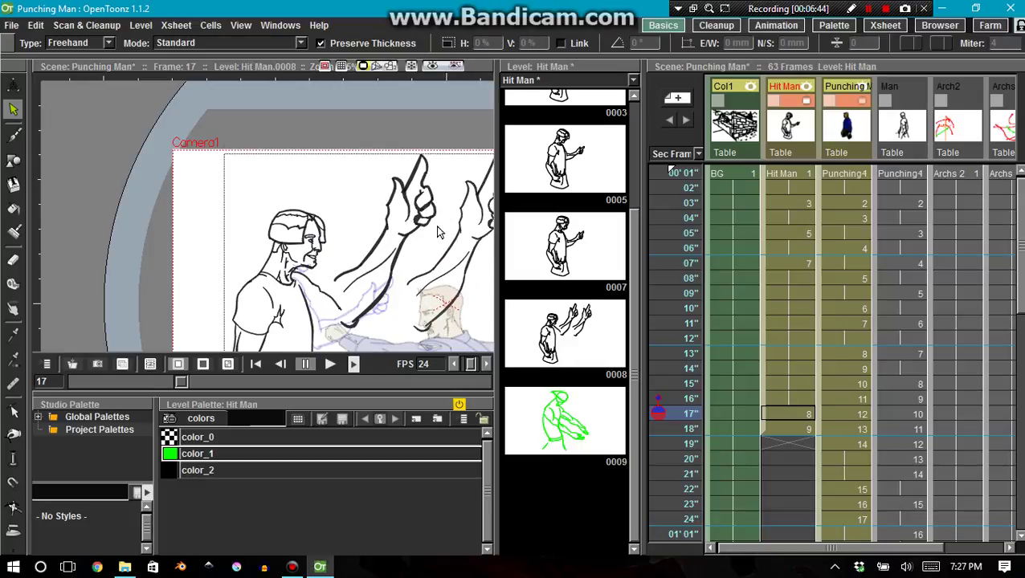
- Draw palm and wrist detail lines on the enlarged arms with the Brush tool in color_2
key(space)
drag(431, 235, 348, 233)
scroll(347, 239, up, 1)
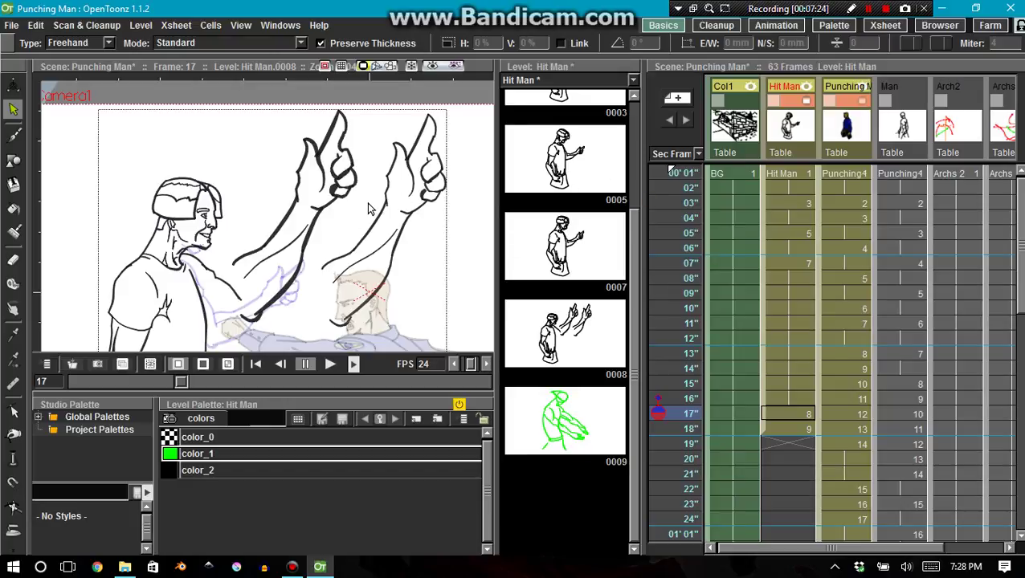
key(b)
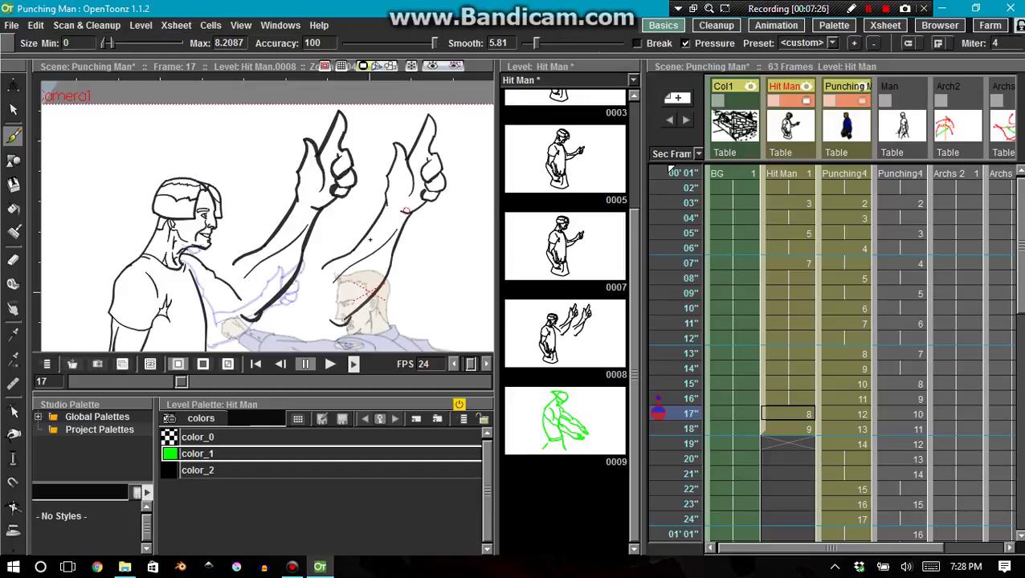
click(206, 470)
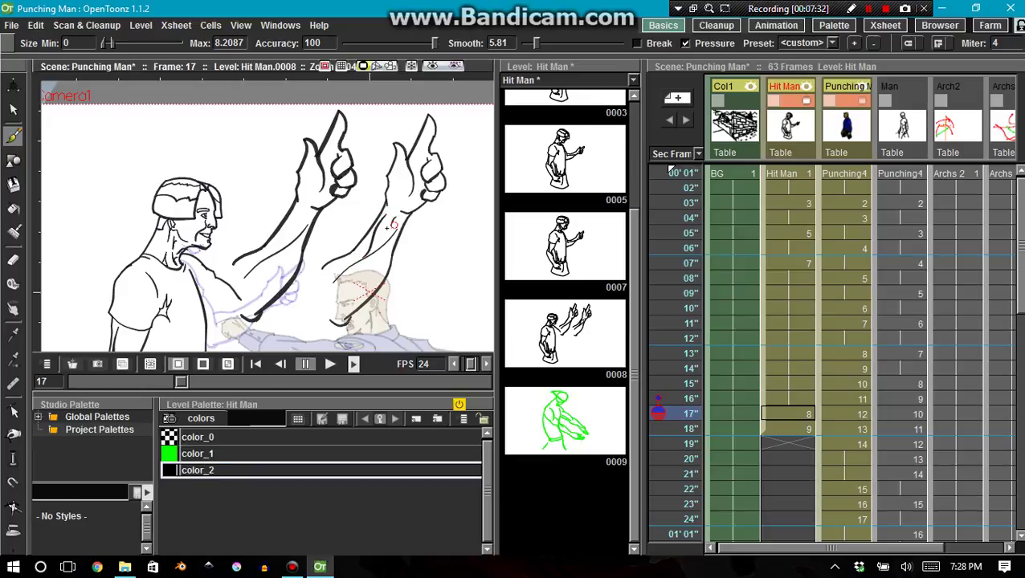
scroll(383, 228, up, 1)
scroll(384, 228, up, 1)
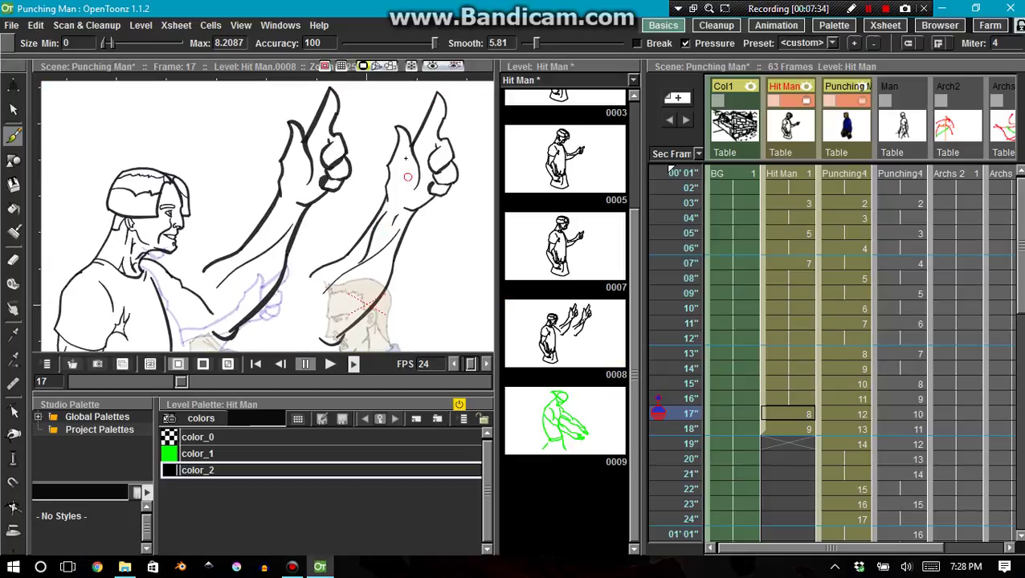
scroll(408, 160, up, 1)
scroll(412, 163, up, 1)
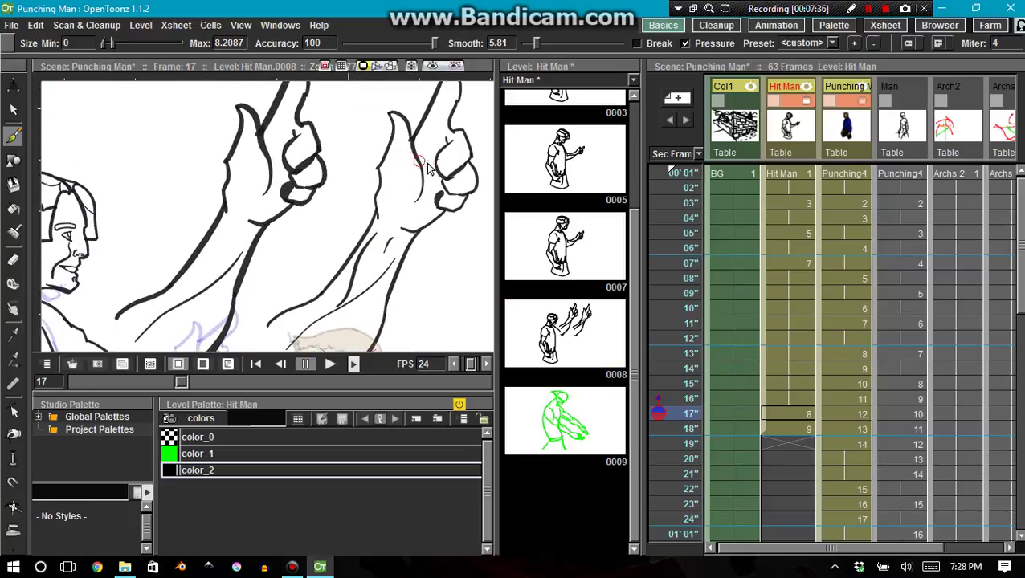
- Reshape the palm line below the thumb of the copied hand by moving its control points
key(c)
click(415, 165)
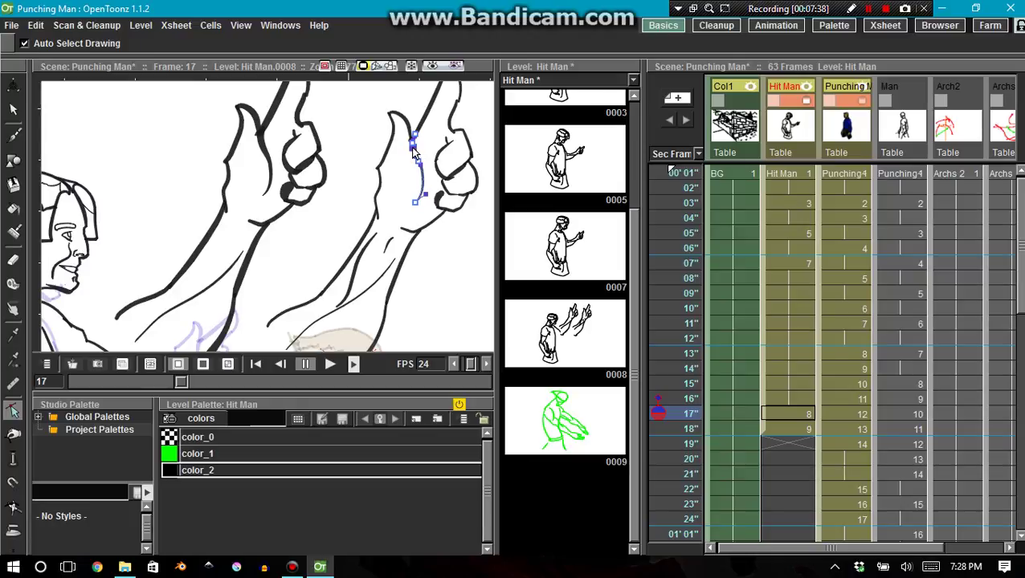
drag(413, 147, 412, 167)
click(398, 171)
click(411, 153)
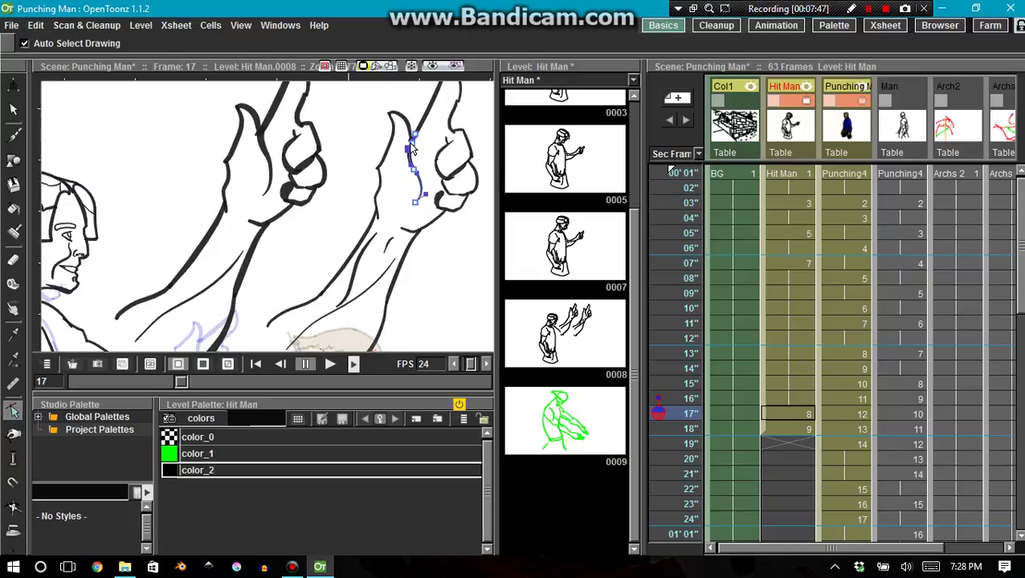
drag(411, 145, 411, 149)
click(419, 161)
scroll(332, 197, down, 3)
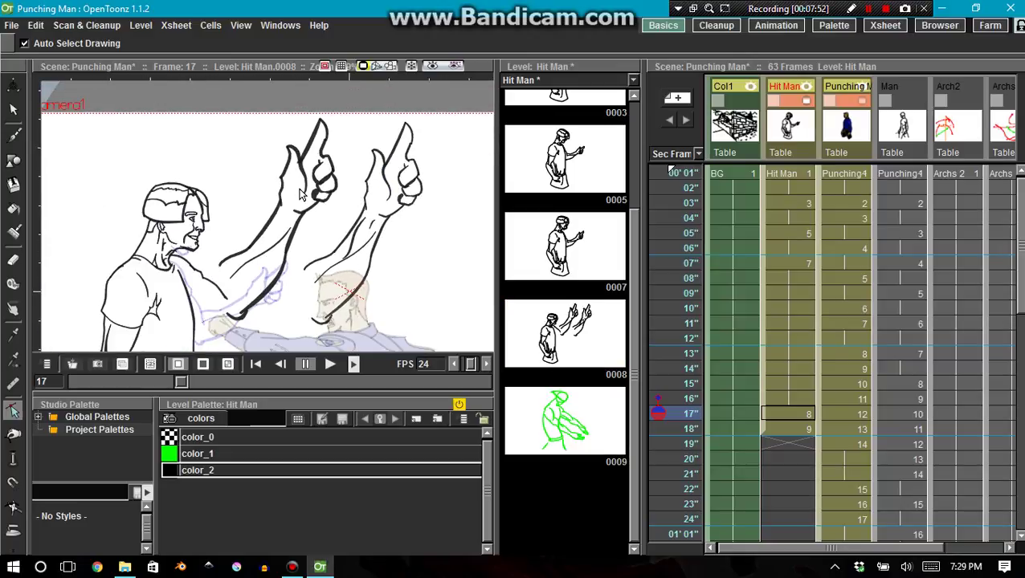
- Undo the detail lines, arm copy and enlargements, and put drawing 0008 back at frame 17 of the Hit Man column
key(ctrl+z)
key(ctrl+z)
key(ctrl+z)
key(ctrl+z)
key(ctrl+z)
key(ctrl+z)
key(ctrl+z)
key(ctrl+z)
key(ctrl+z)
key(ctrl+z)
key(ctrl+z)
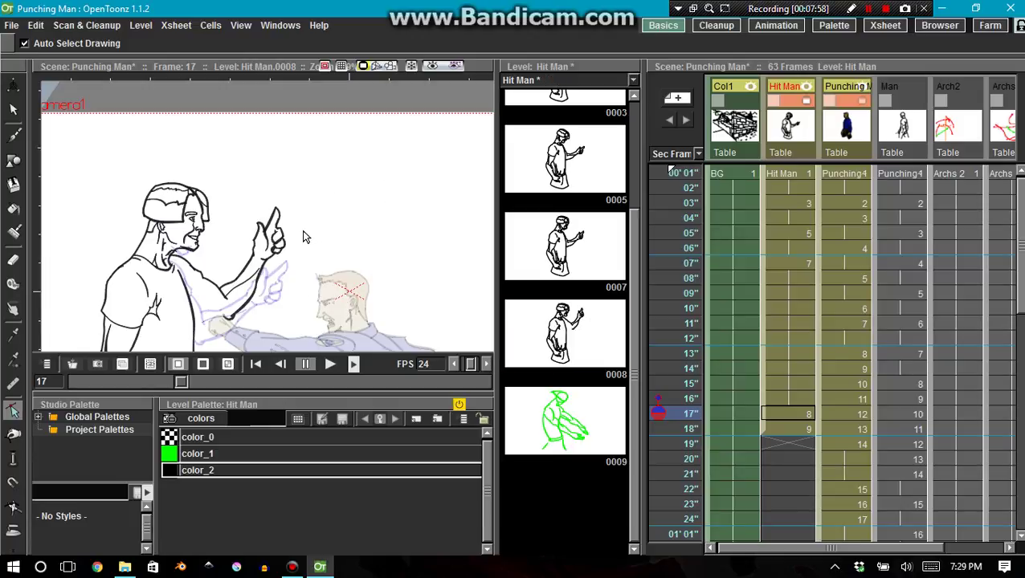
key(ctrl+z)
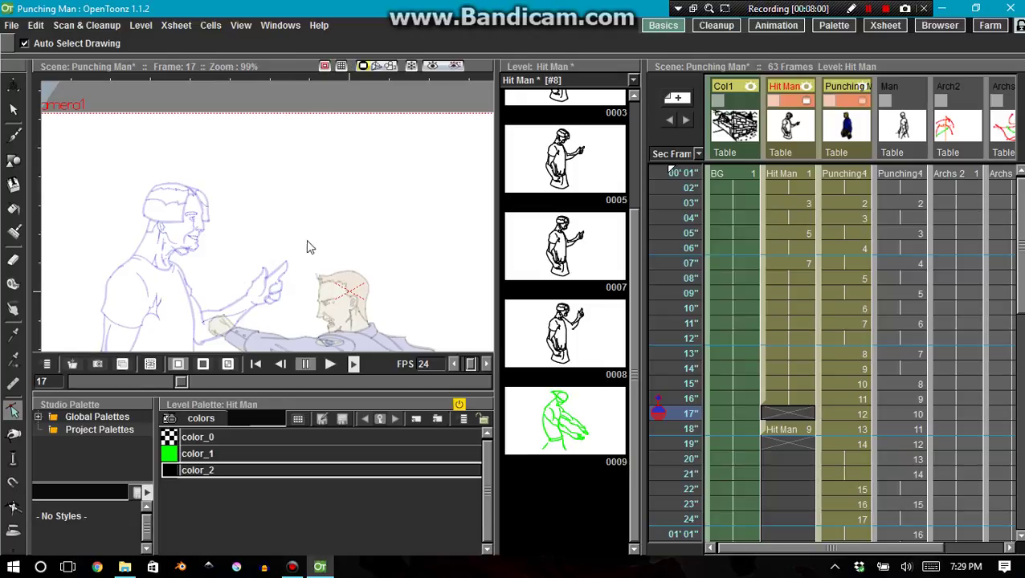
drag(532, 307, 774, 416)
click(774, 416)
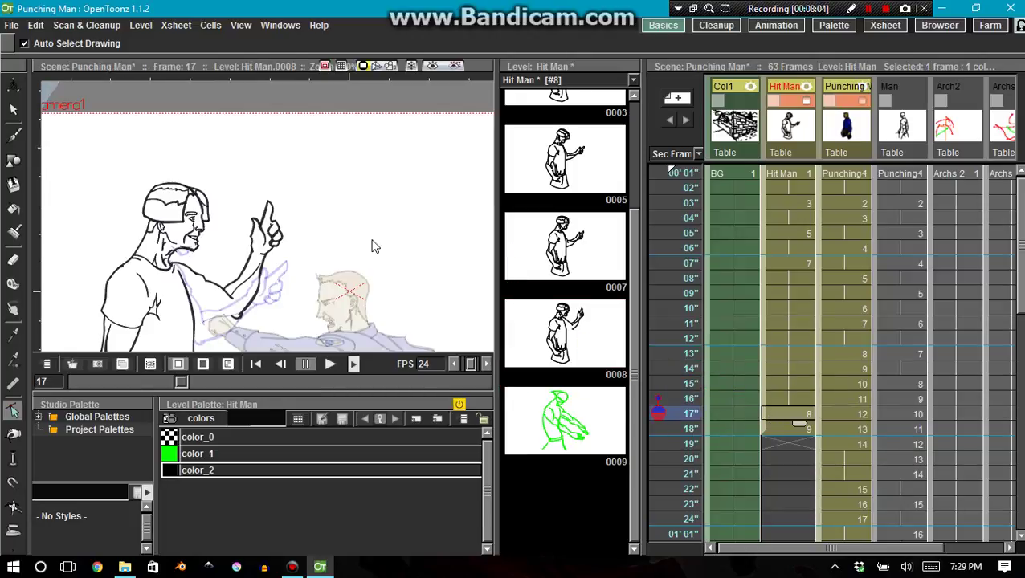
- Select the raised forearm and hand strokes, move the rotation center to the elbow and rotate the forearm toward the man's face
scroll(238, 233, up, 4)
key(space)
drag(238, 238, 339, 189)
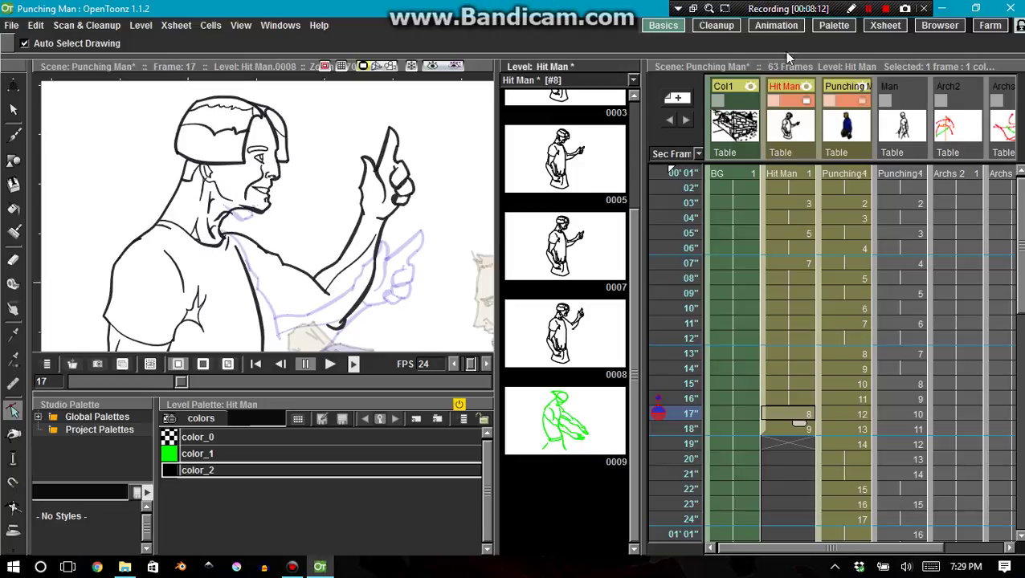
click(872, 14)
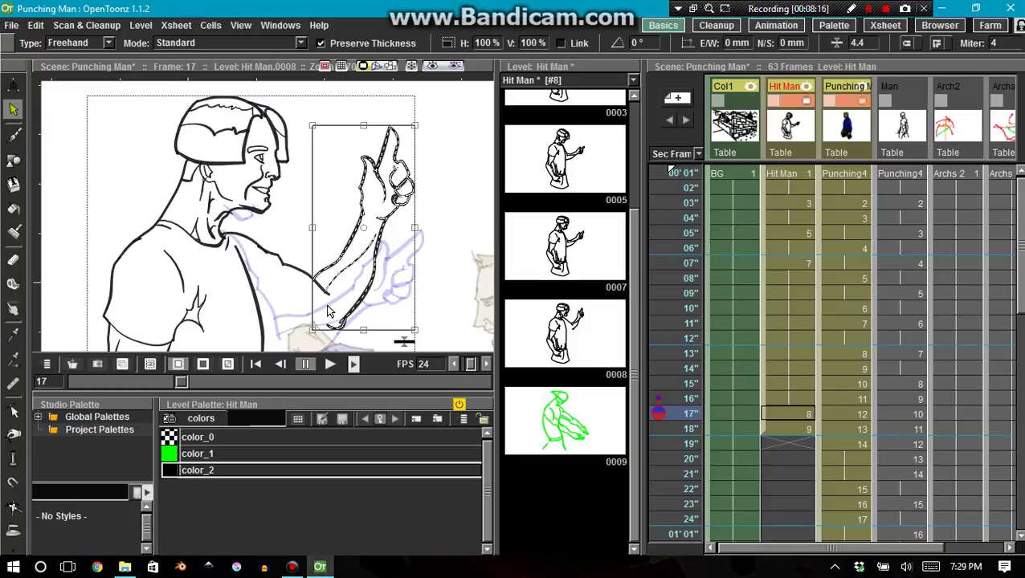
drag(364, 232, 317, 321)
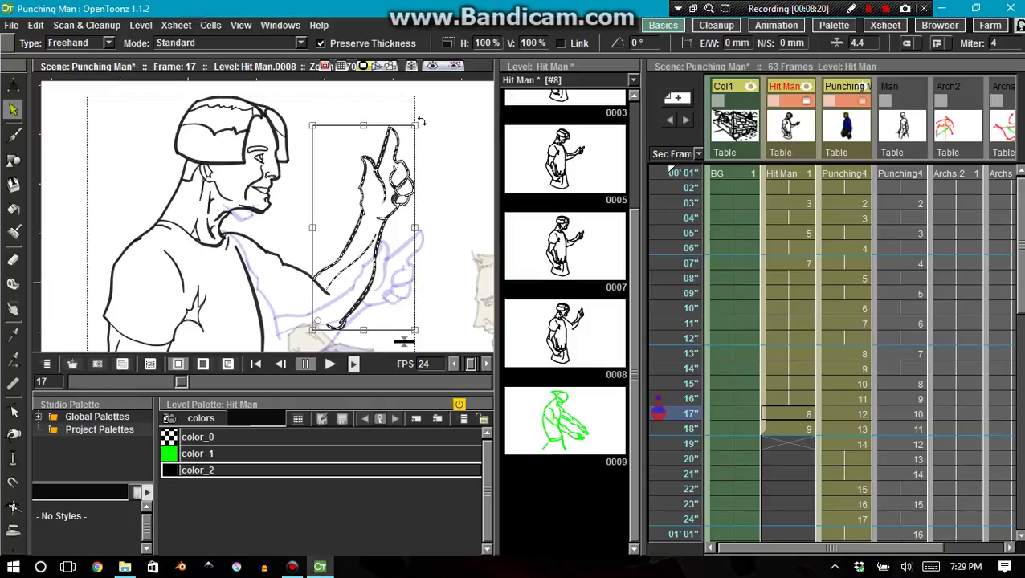
mouse_move(419, 122)
mouse_down()
mouse_move(354, 101)
mouse_move(295, 114)
mouse_up()
click(385, 184)
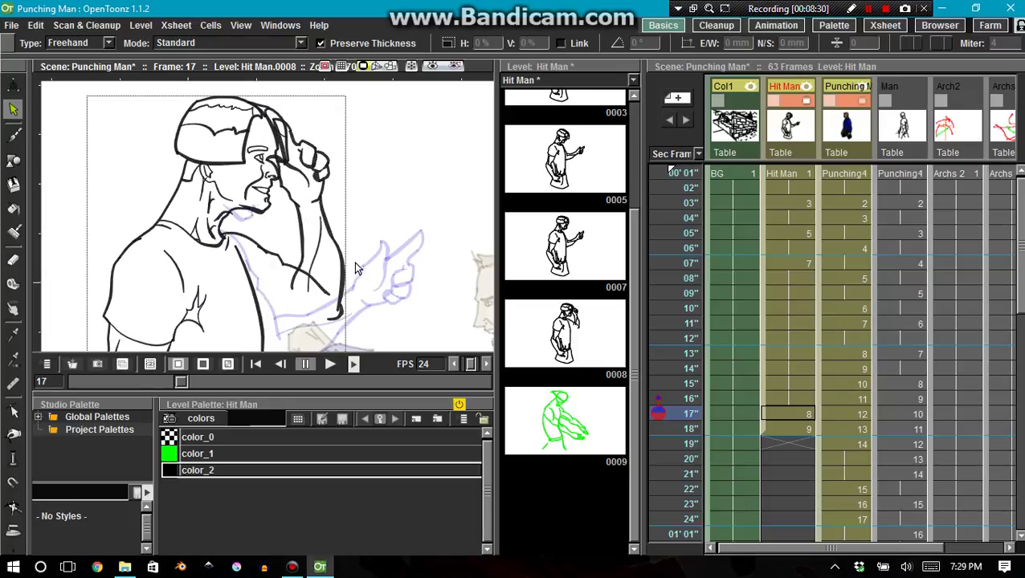
key(space)
drag(365, 275, 431, 143)
scroll(341, 291, down, 6)
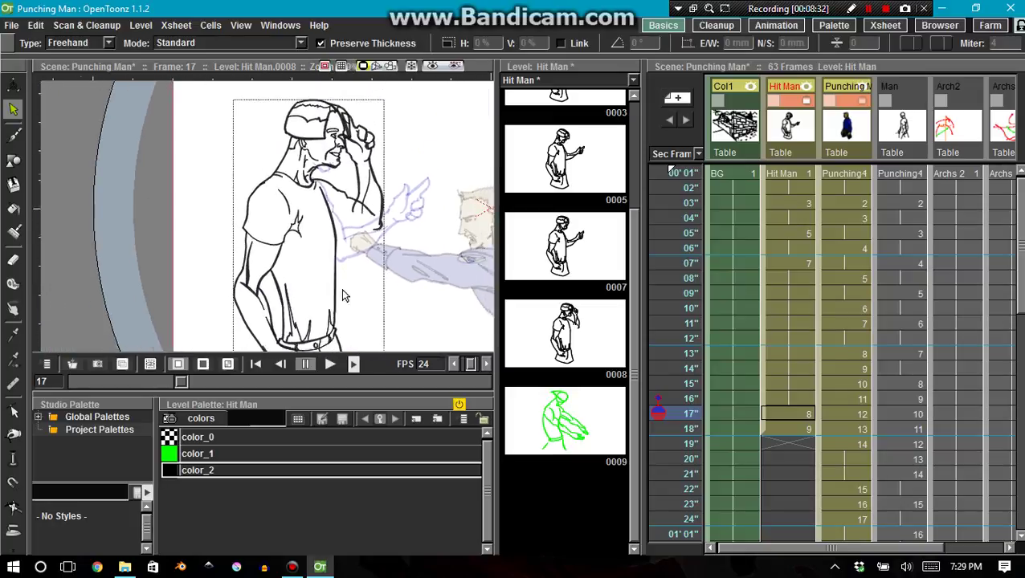
key(space)
drag(341, 283, 308, 281)
key(space)
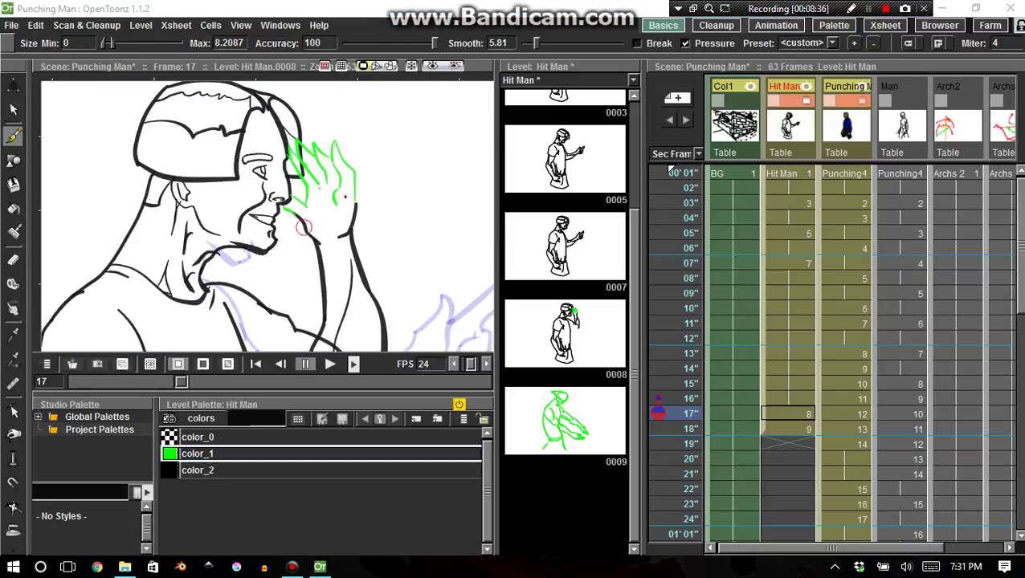
- Select the green strokes forming the finger farthest from the face on the redrawn hand
scroll(322, 164, up, 5)
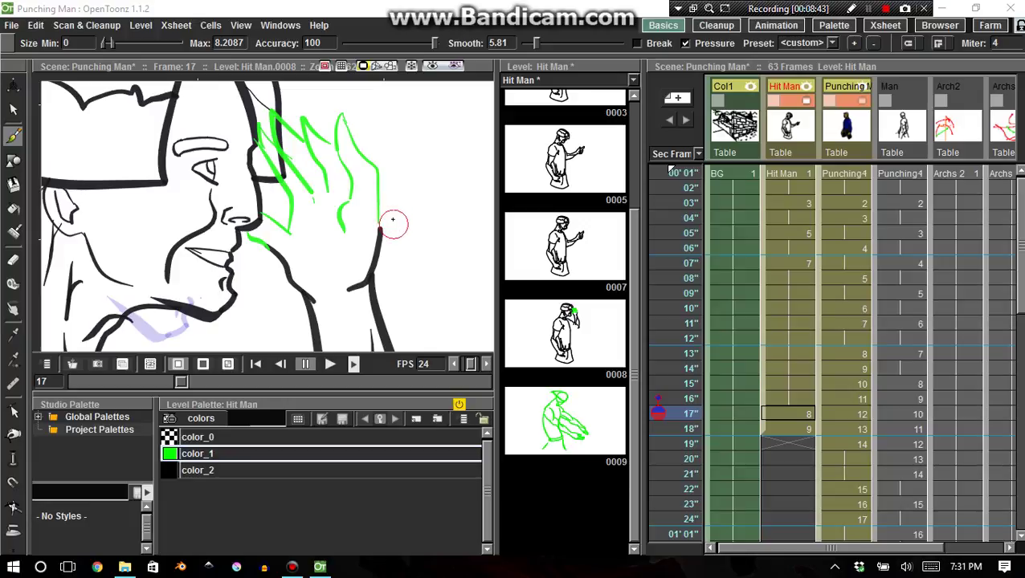
key(s)
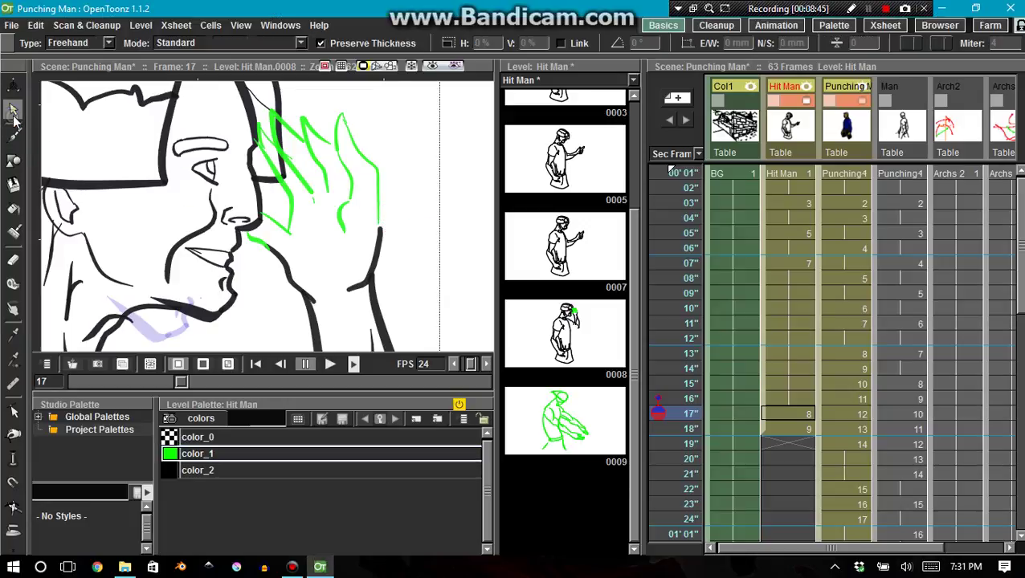
mouse_move(395, 213)
mouse_down()
mouse_move(369, 119)
mouse_move(343, 103)
mouse_move(326, 116)
mouse_move(338, 259)
mouse_move(395, 210)
mouse_up()
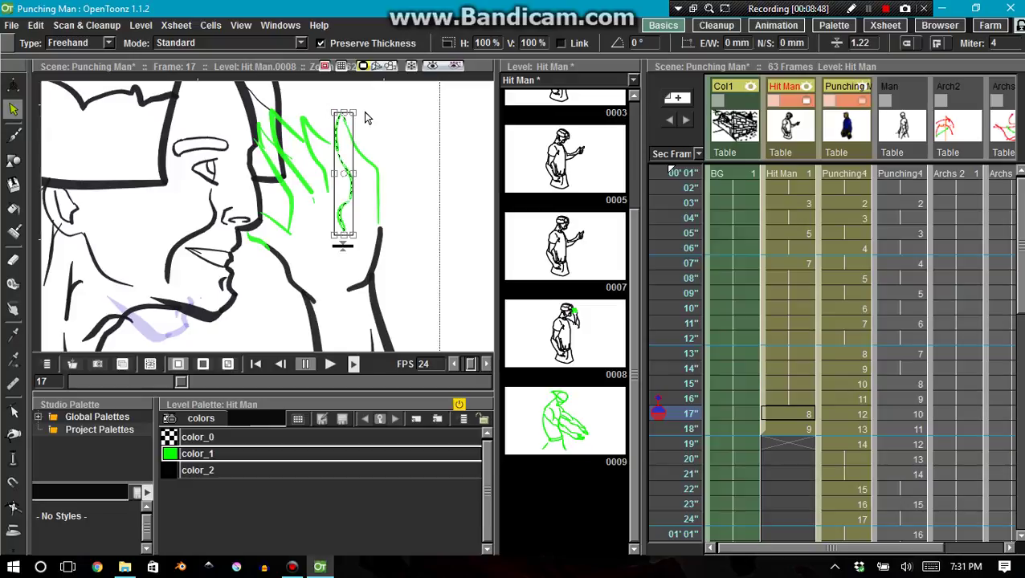
click(378, 193)
click(379, 205)
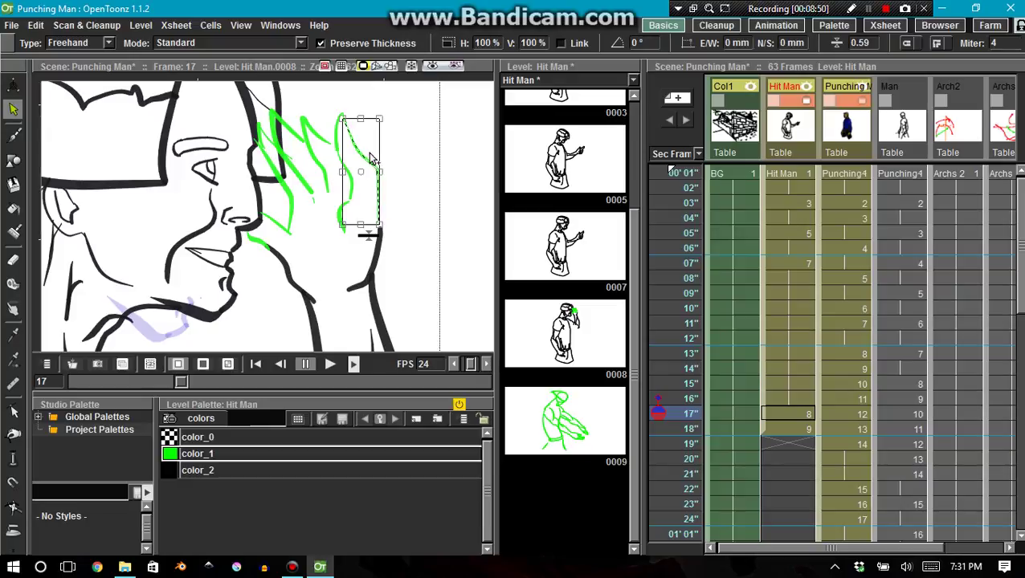
shift+click(351, 195)
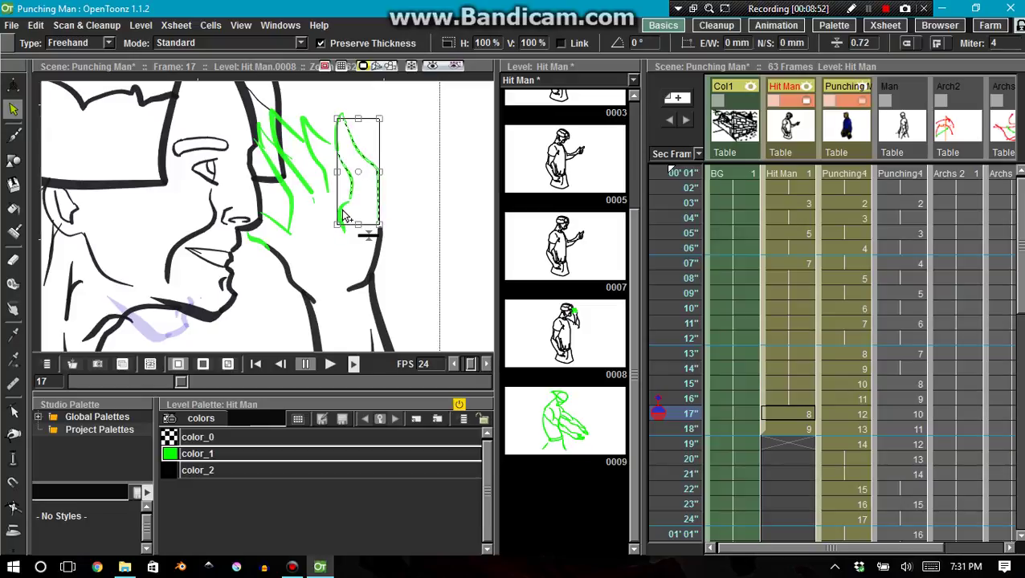
shift+click(342, 209)
- Try widening the selected finger strokes to about 110% horizontally and undo the change
drag(334, 136, 330, 134)
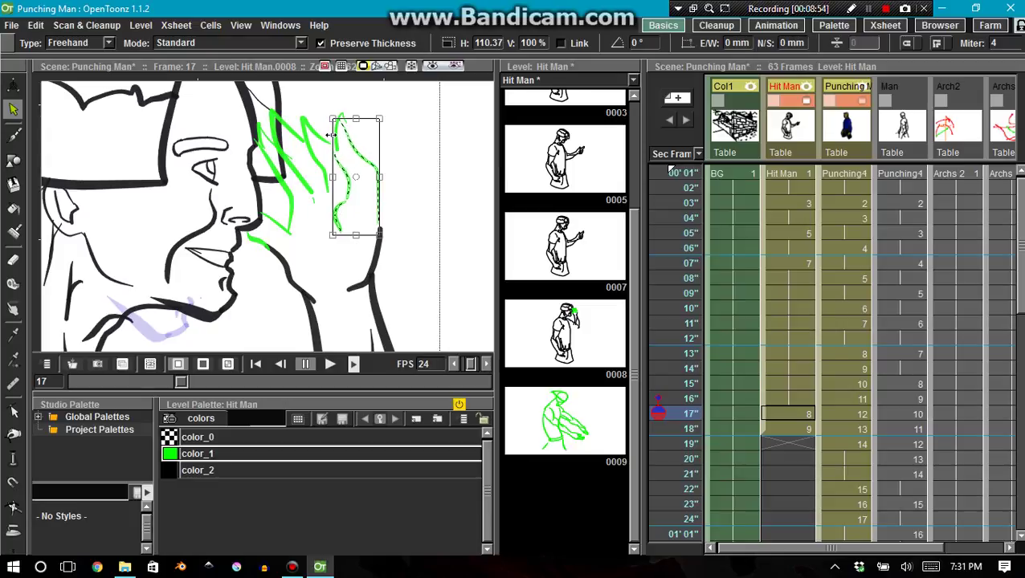
key(ctrl+z)
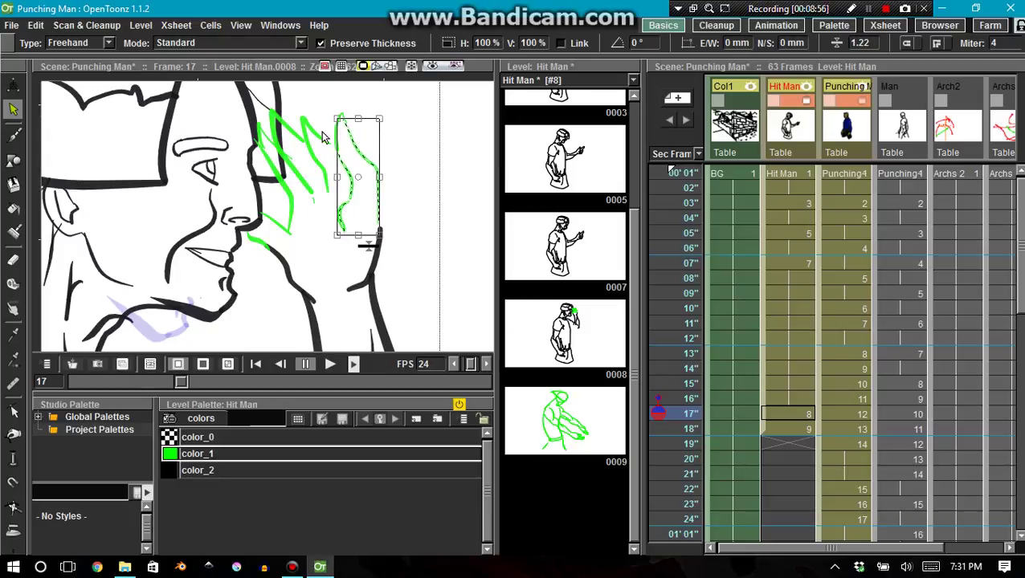
shift+click(315, 132)
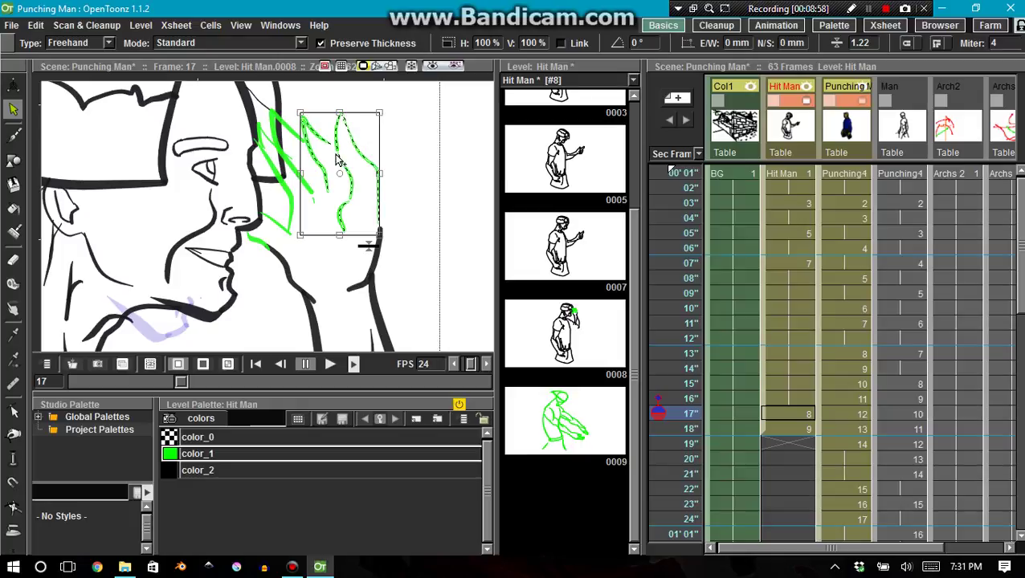
click(345, 193)
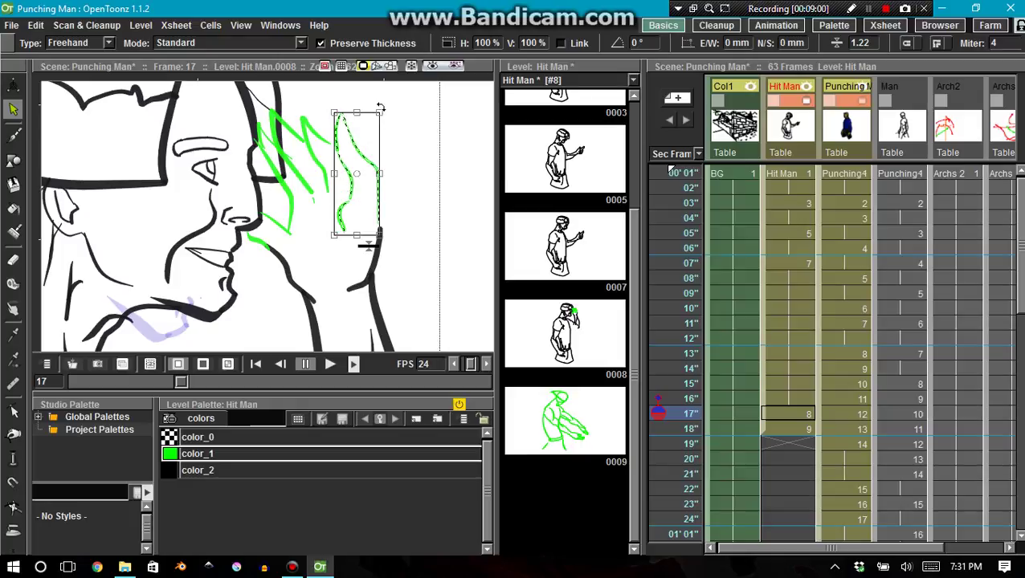
- Rotate the selected finger strokes about 10.3° and shrink them to about 87% horizontally and 91% vertically
drag(383, 105, 370, 103)
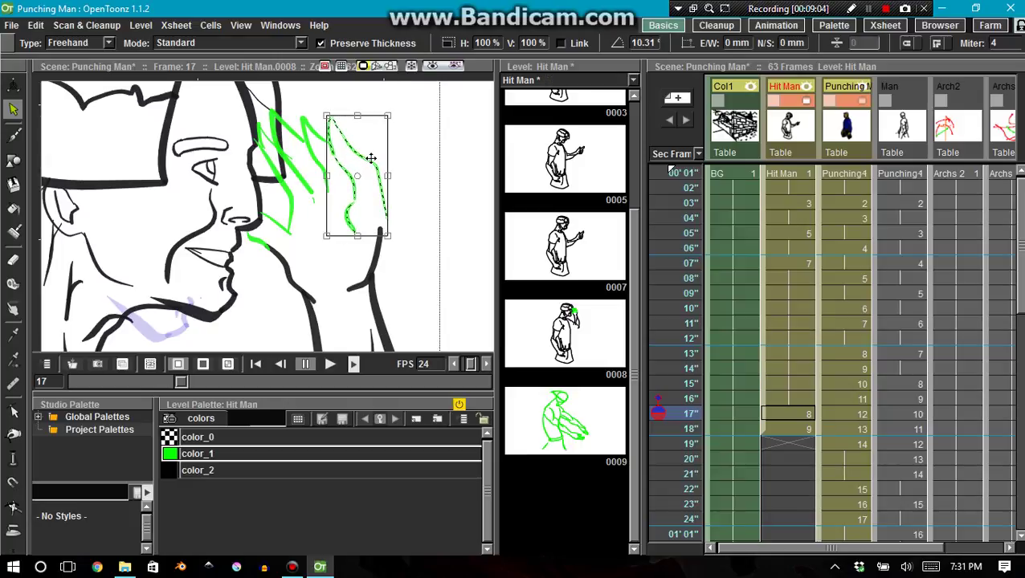
drag(385, 175, 379, 175)
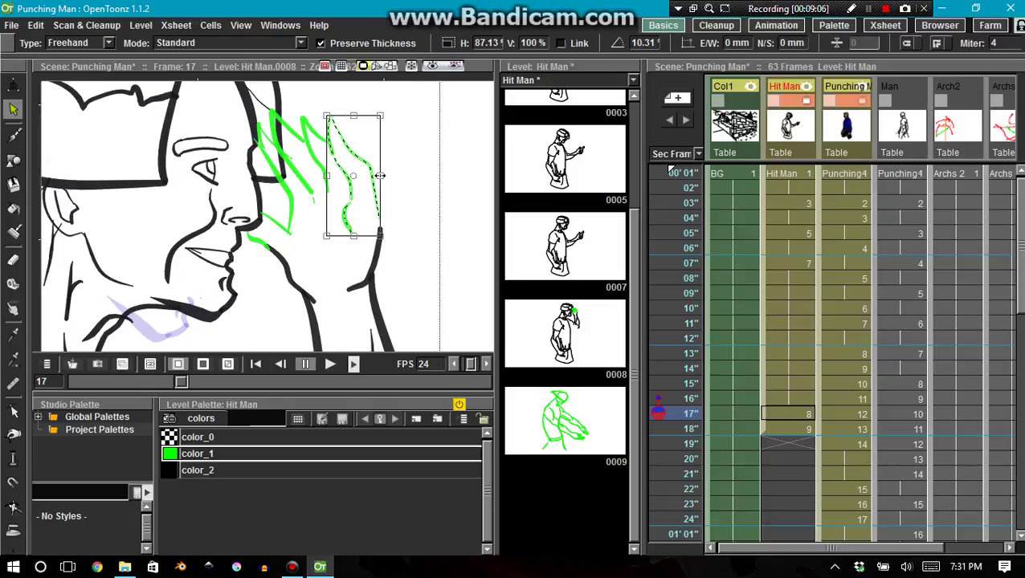
drag(352, 115, 353, 126)
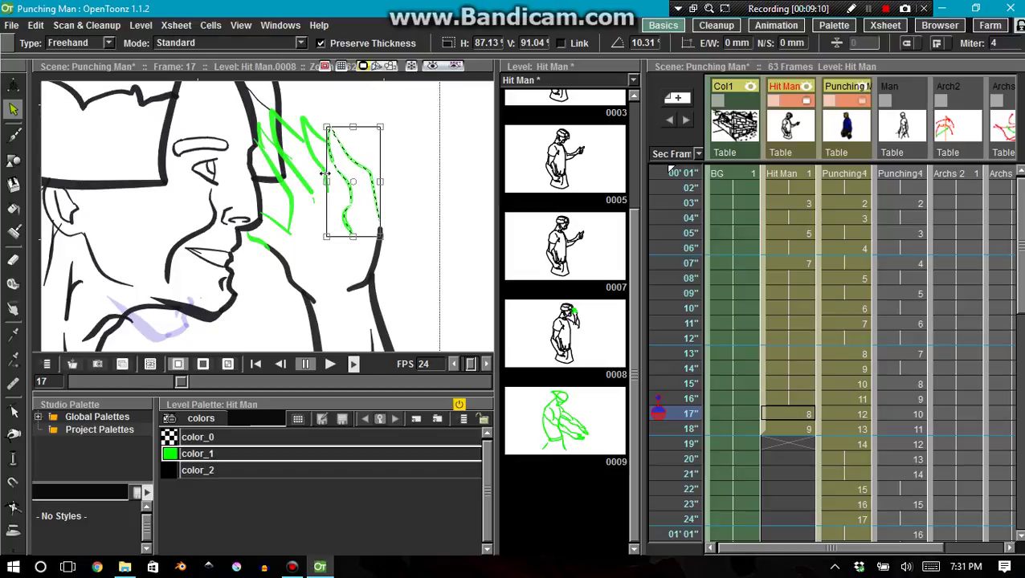
click(412, 168)
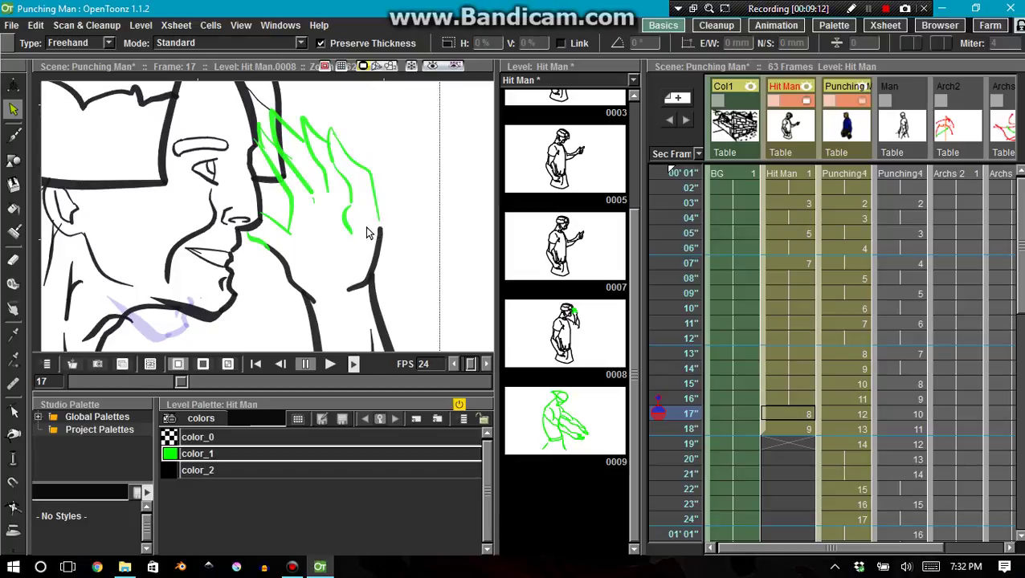
scroll(330, 184, down, 5)
key(space)
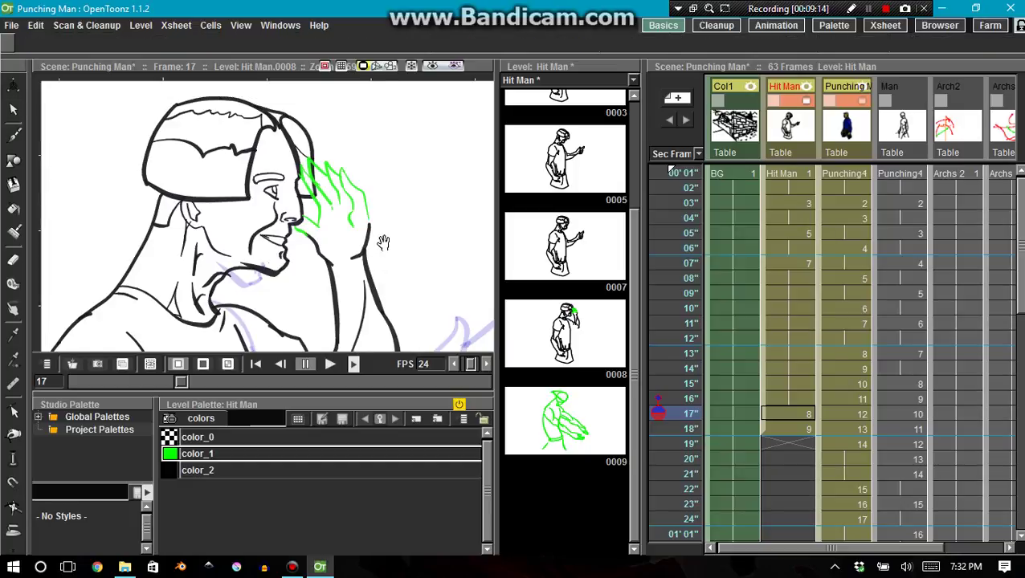
mouse_move(382, 246)
mouse_down()
mouse_move(347, 159)
mouse_move(342, 212)
mouse_move(360, 263)
mouse_up()
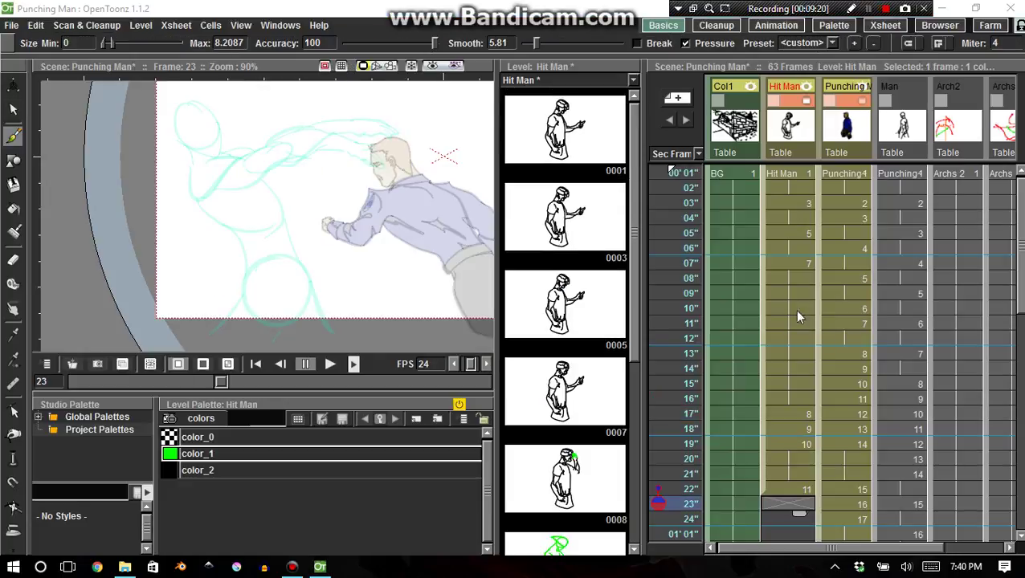
- Go to frame 1 of the Hit Man column
click(789, 169)
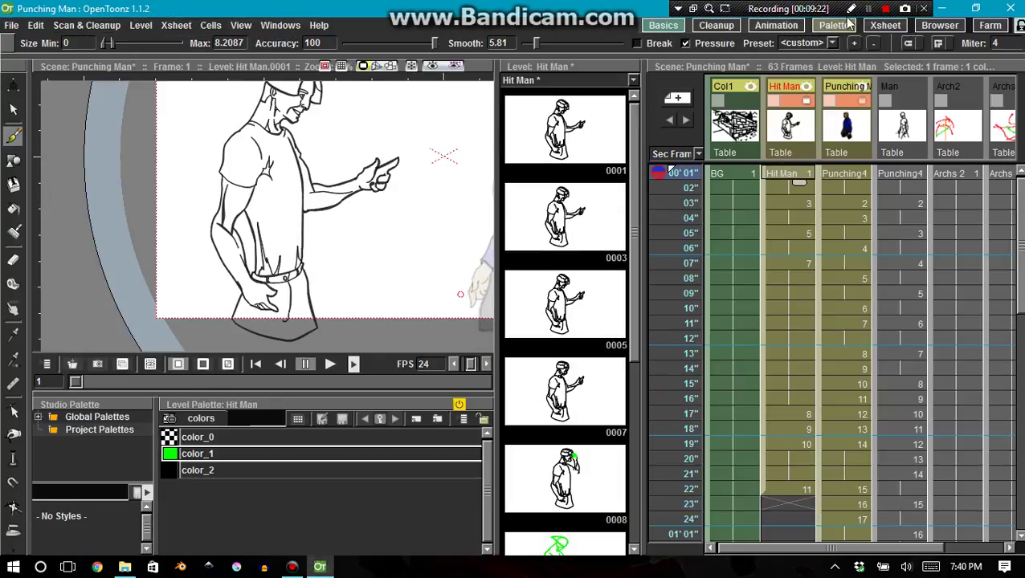
click(867, 8)
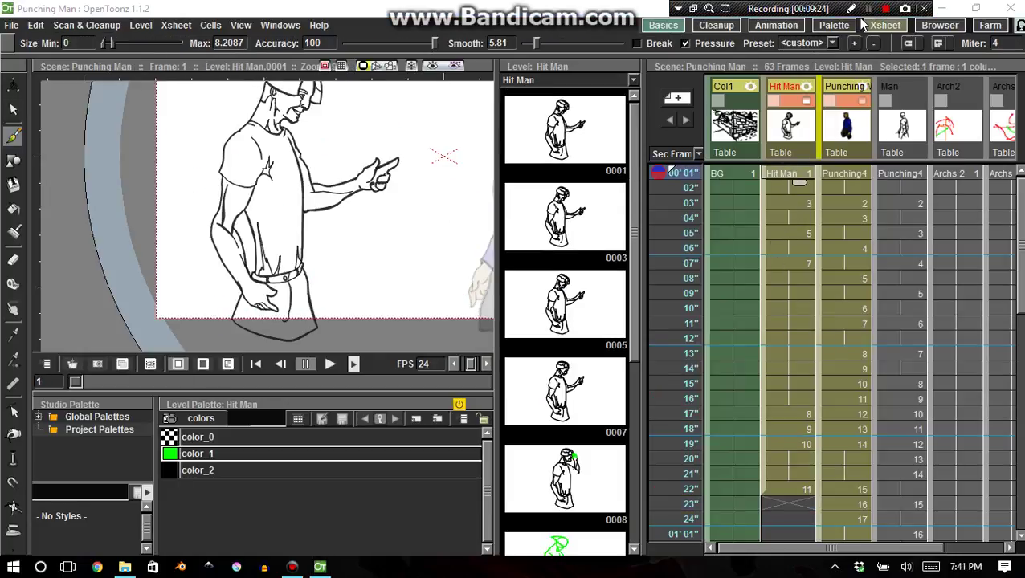